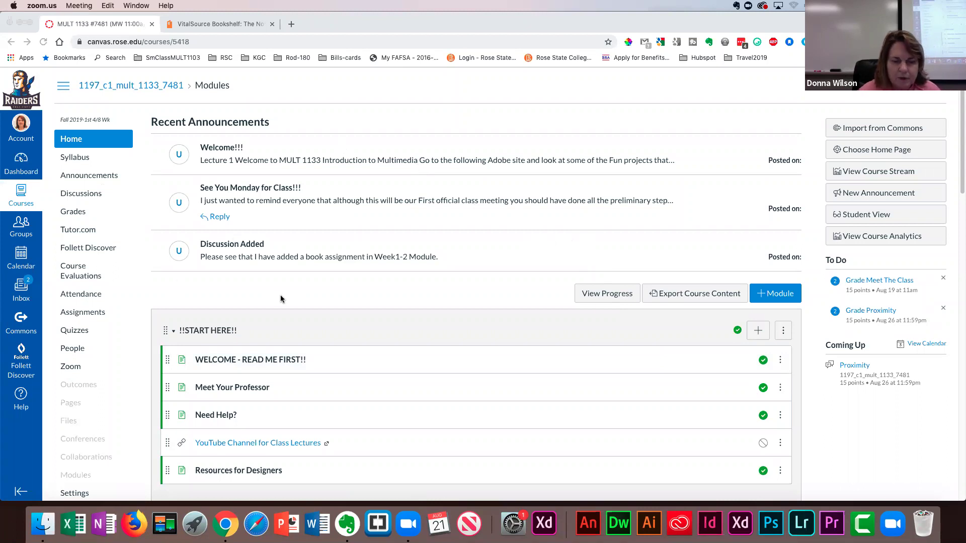
Look over the course modules and switch to Evernote to view the Intro To Multimedia class notes.
scroll(286, 292, "down", 5)
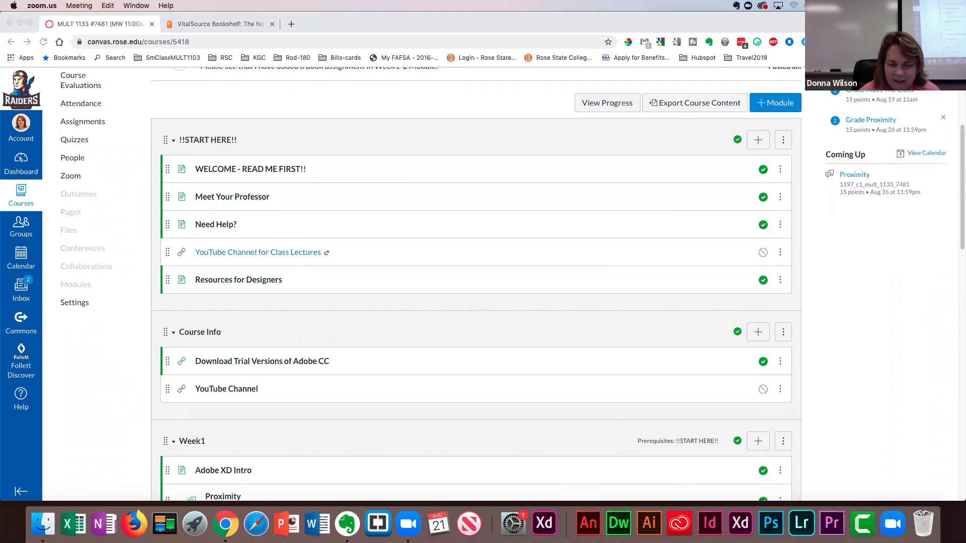
left_click(347, 523)
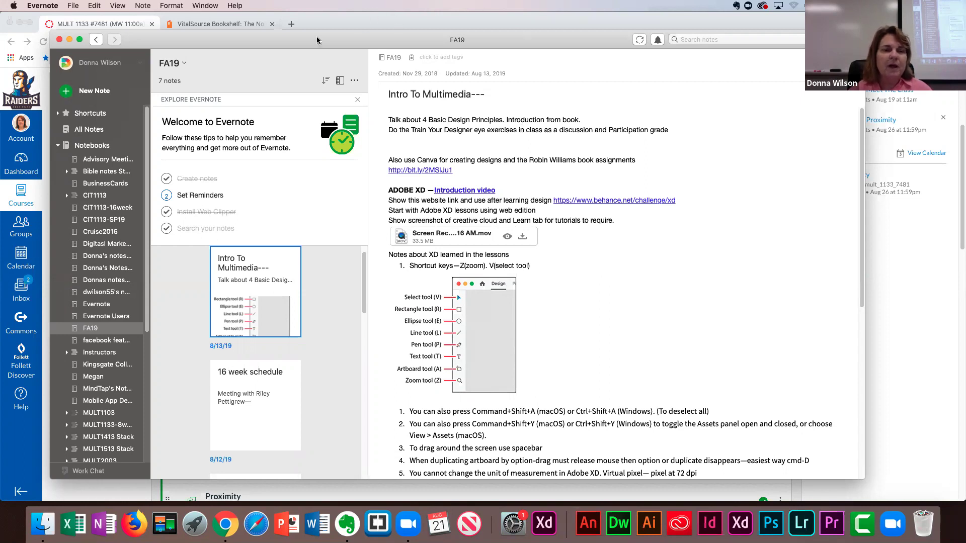
Search the web in a new browser tab for "workflow for creating mobile app with Adobe XD".
left_click(292, 24)
left_click(292, 24)
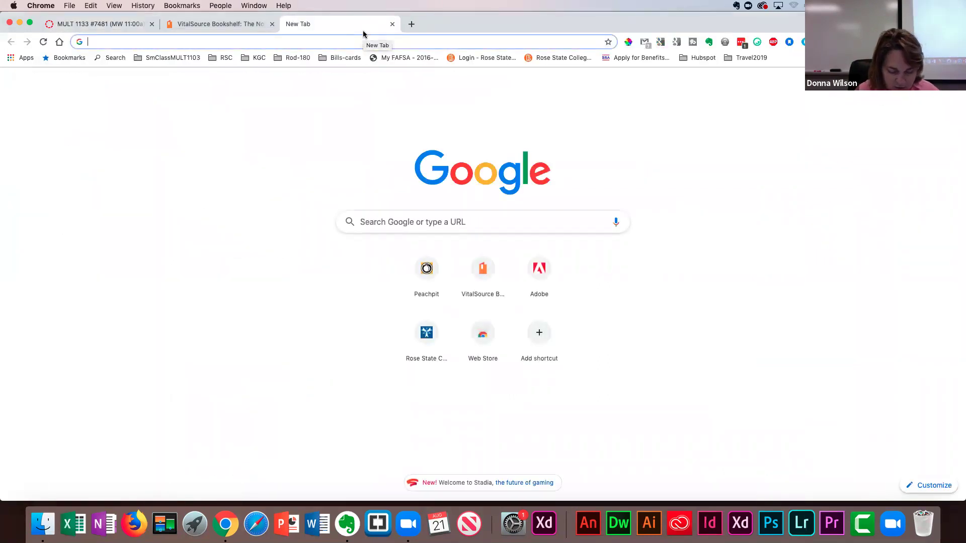
type("wor")
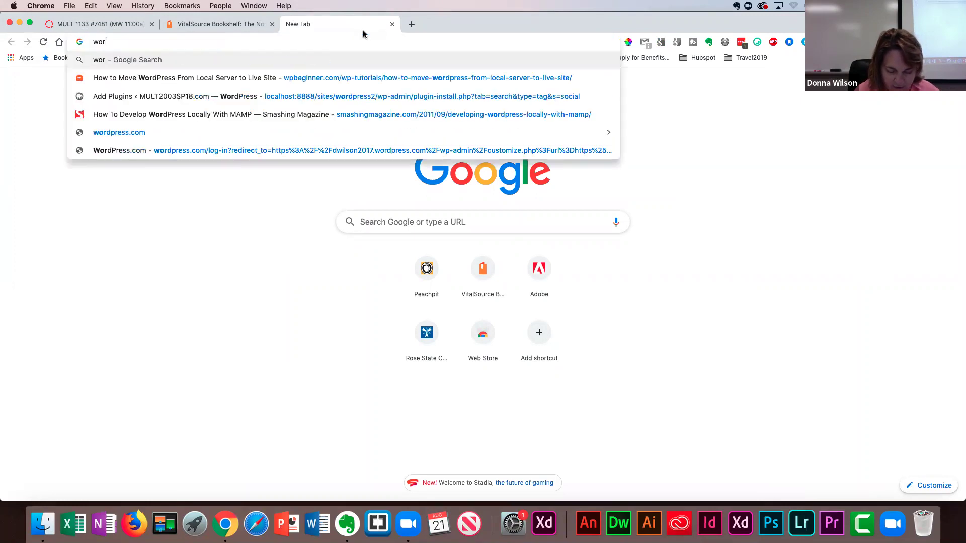
type("kflow for")
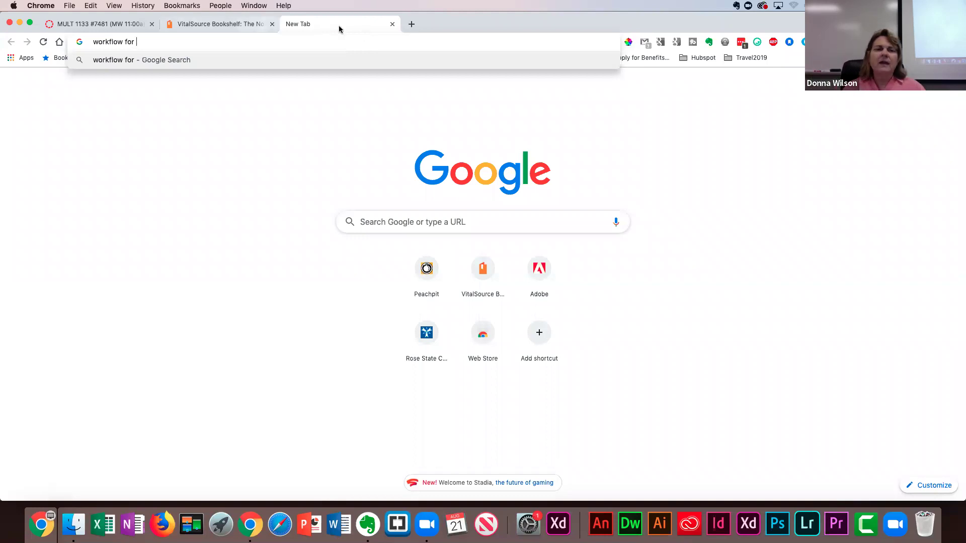
left_click(188, 126)
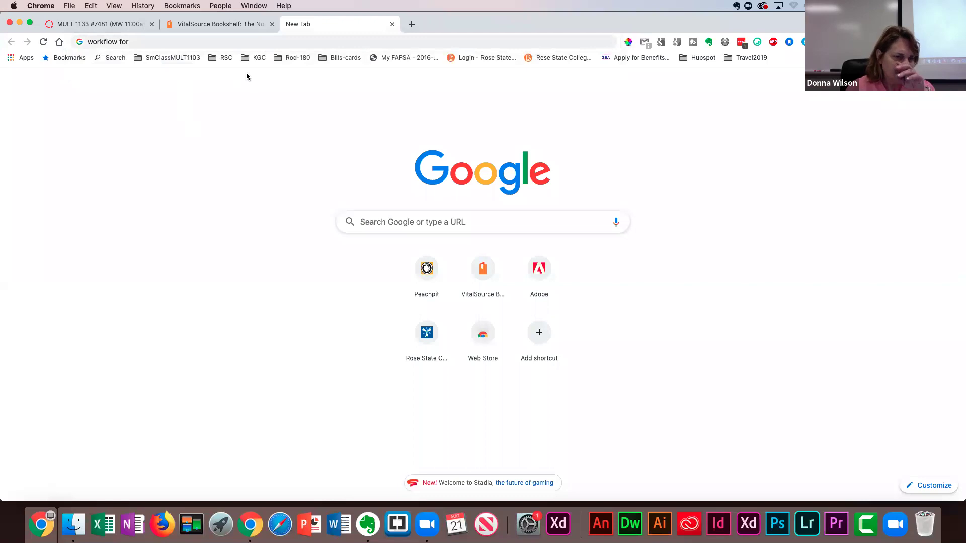
left_click(164, 41)
left_click(162, 39)
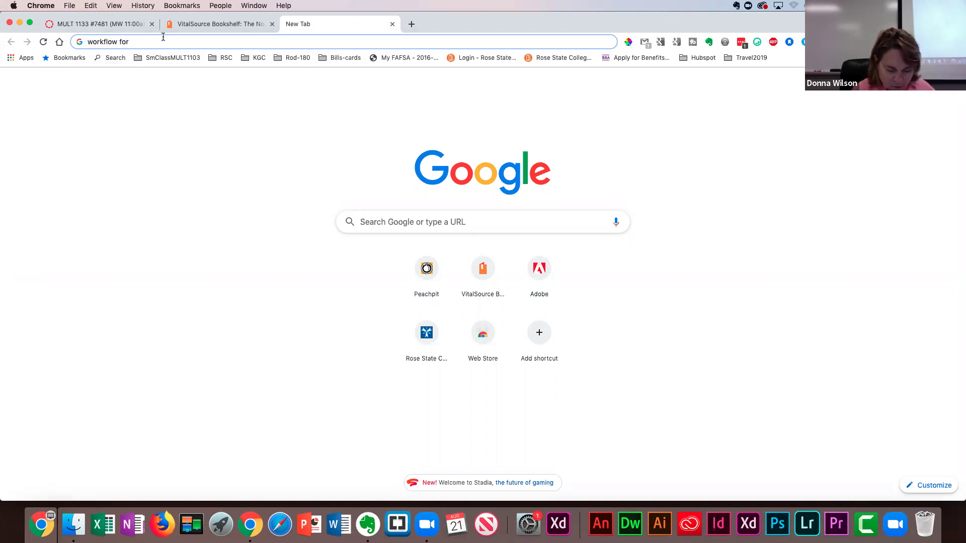
type("creating mobile app wi")
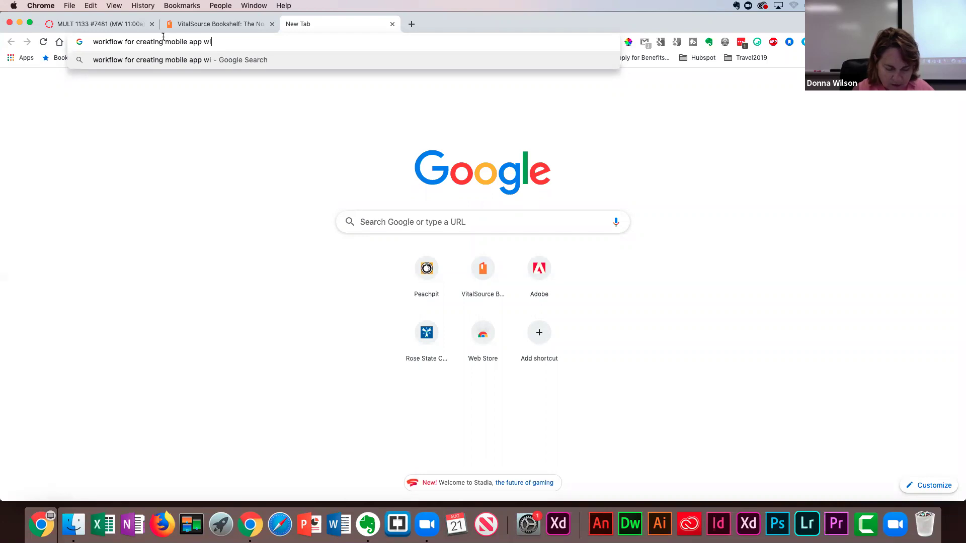
type("th Adb")
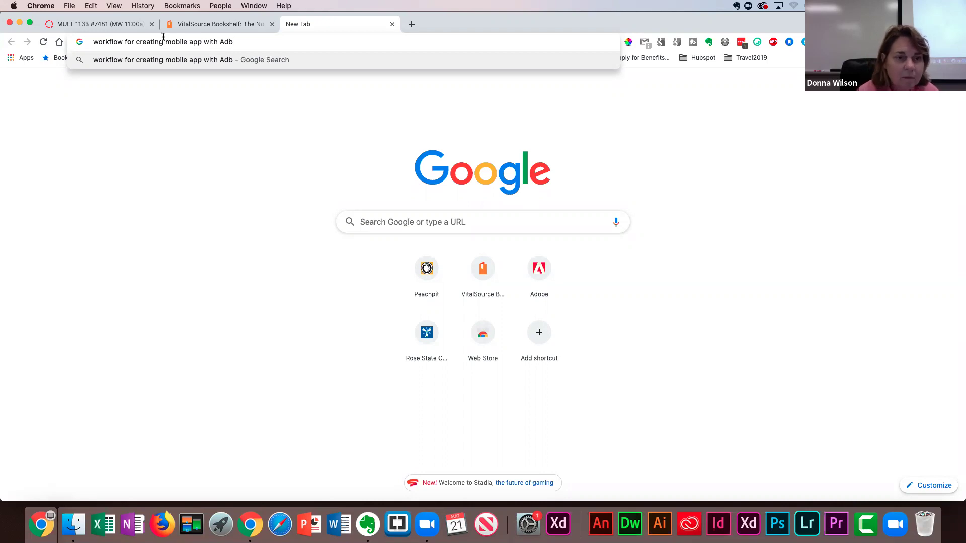
key("BackSpace")
type("obe")
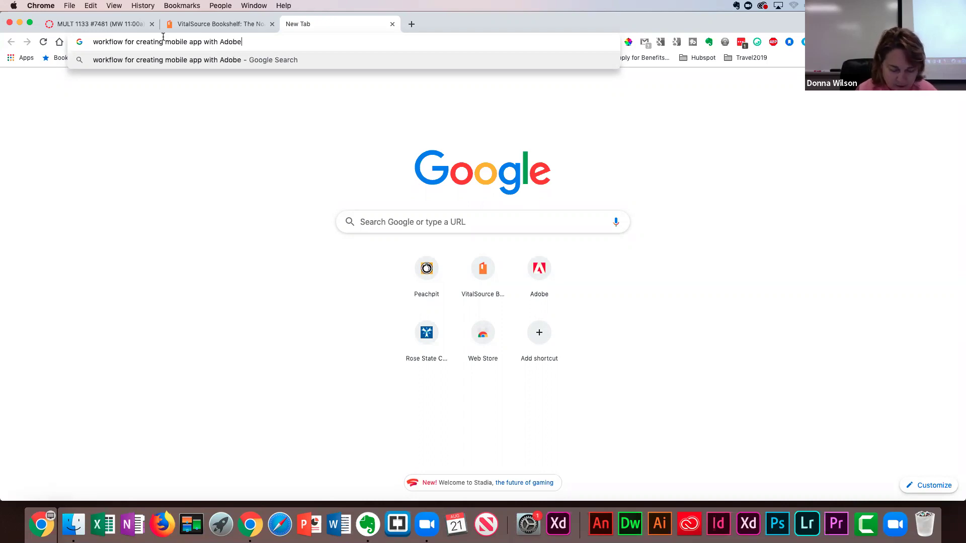
type(" XD")
key("Return")
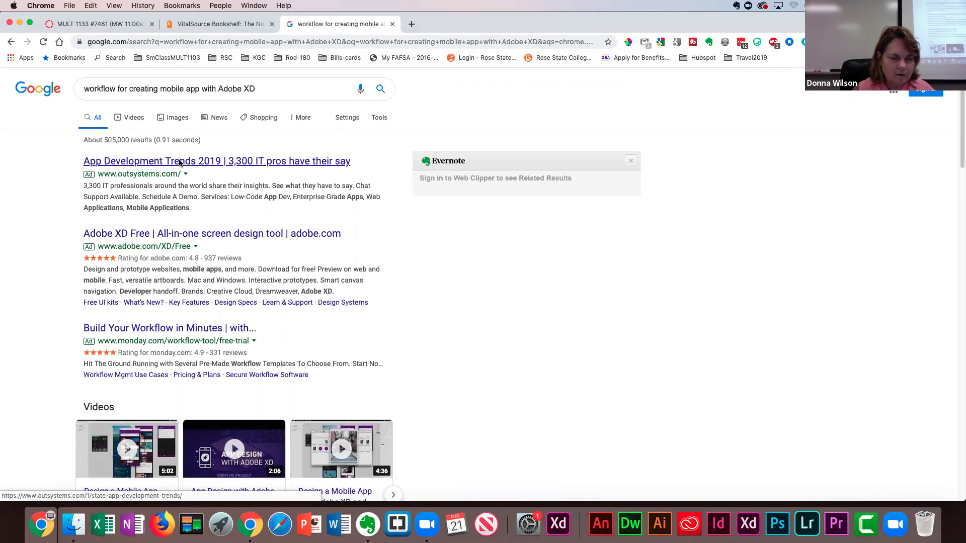
Open and pause the video "Design a Mobile App with Adobe XD and Photoshop [Part 1 of 2]" from the results, and copy its web address.
scroll(191, 260, "down", 3)
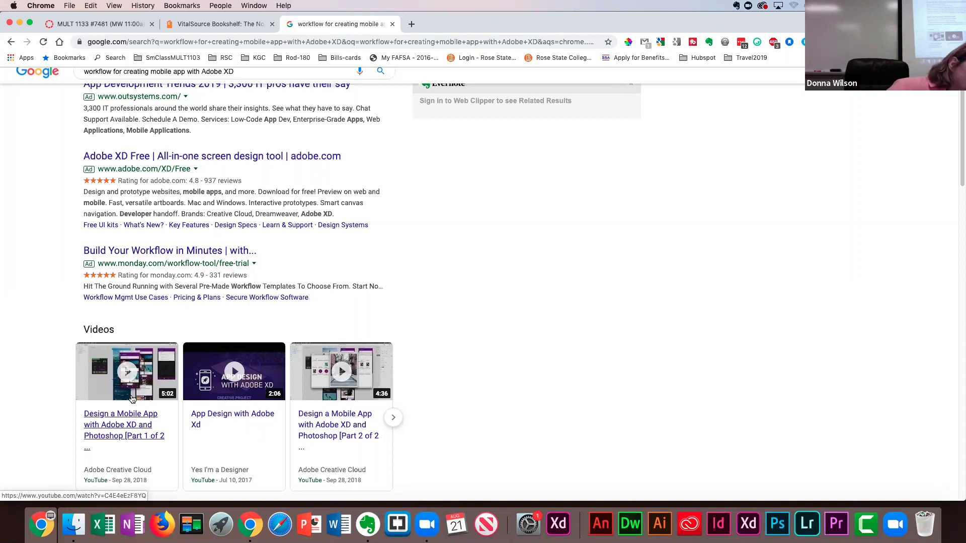
scroll(132, 399, "down", 1)
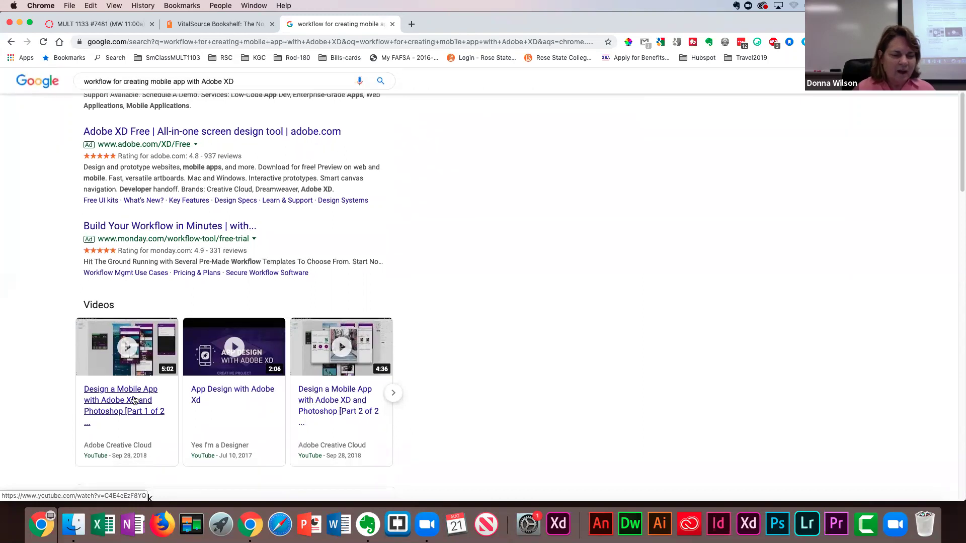
left_click(132, 399)
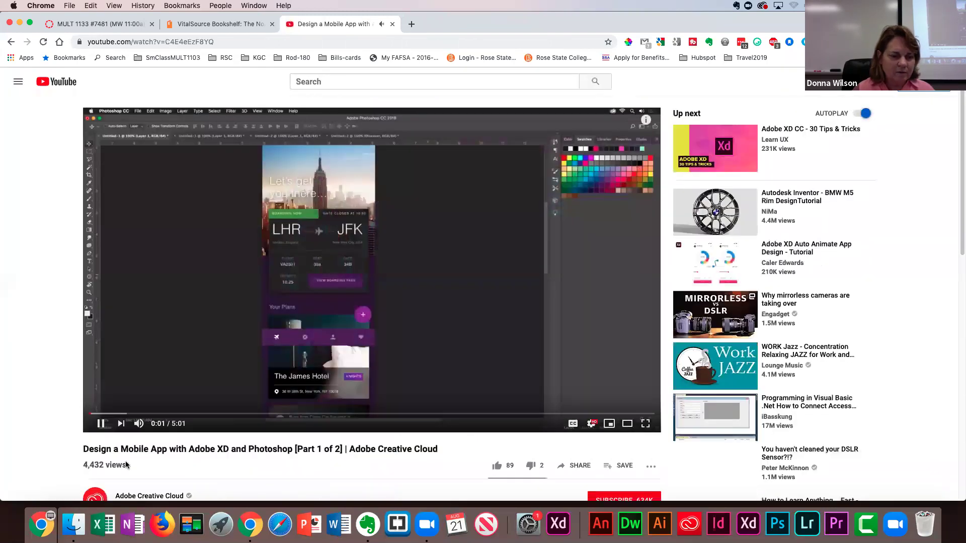
left_click(302, 421)
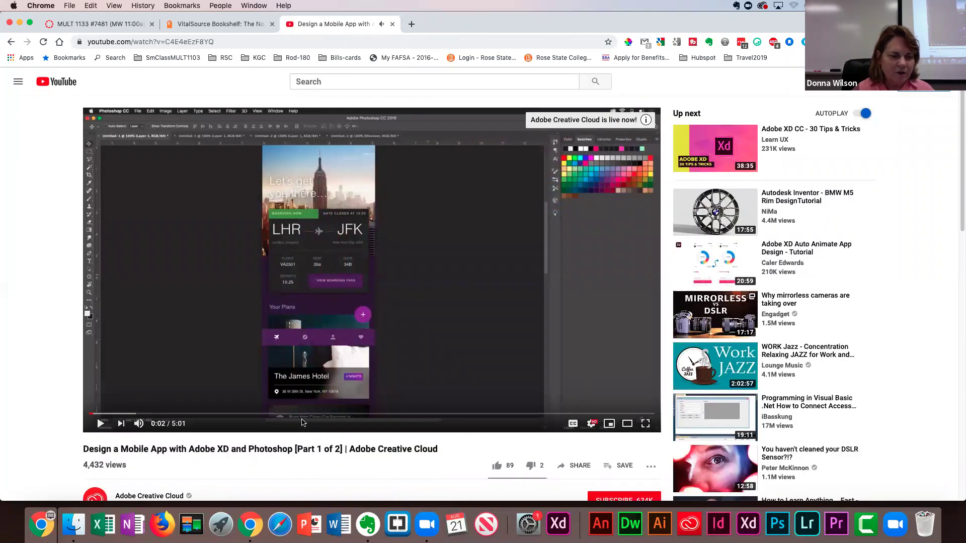
scroll(302, 421, "down", 2)
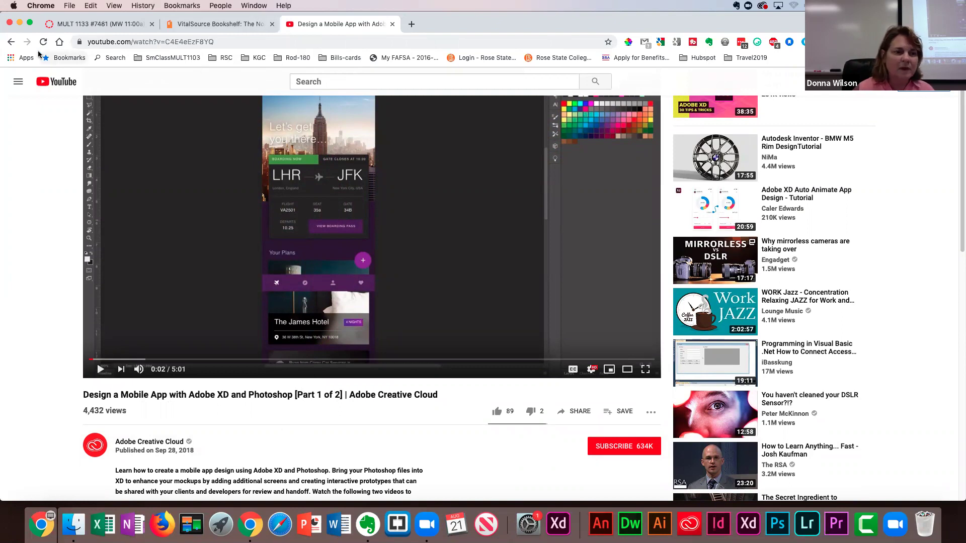
left_click(218, 42)
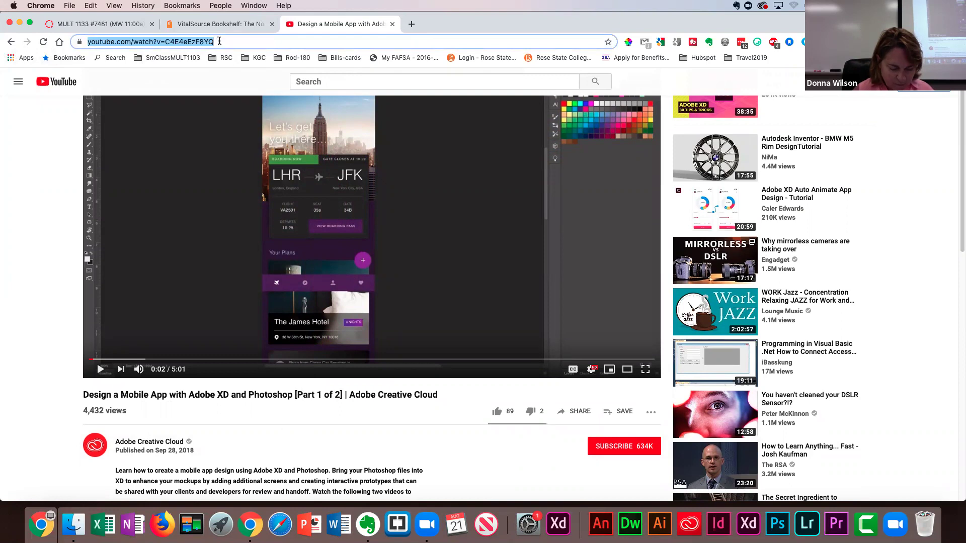
Return to the Canvas course and open the Resources for Designers page for editing.
left_click(114, 25)
scroll(308, 298, "down", 2)
scroll(308, 299, "down", 1)
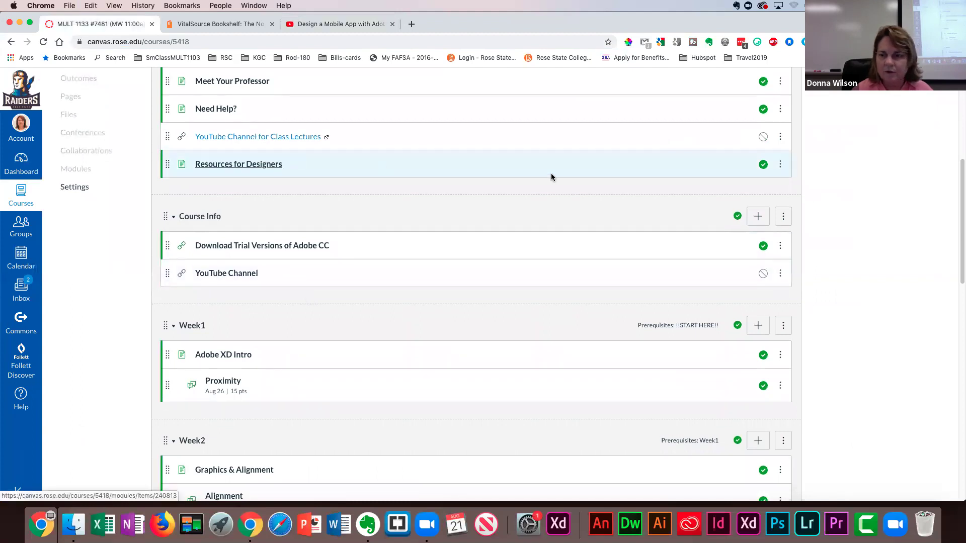
left_click(262, 168)
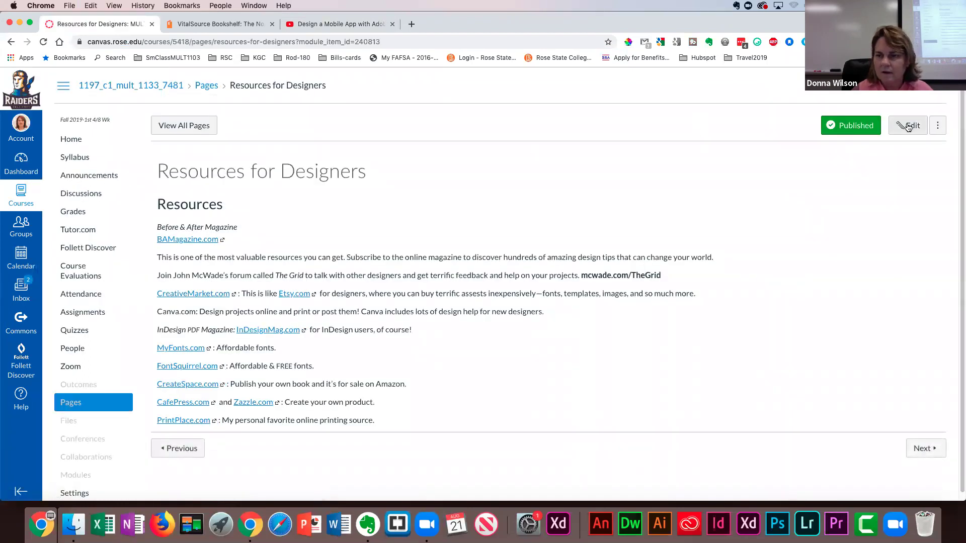
left_click(907, 126)
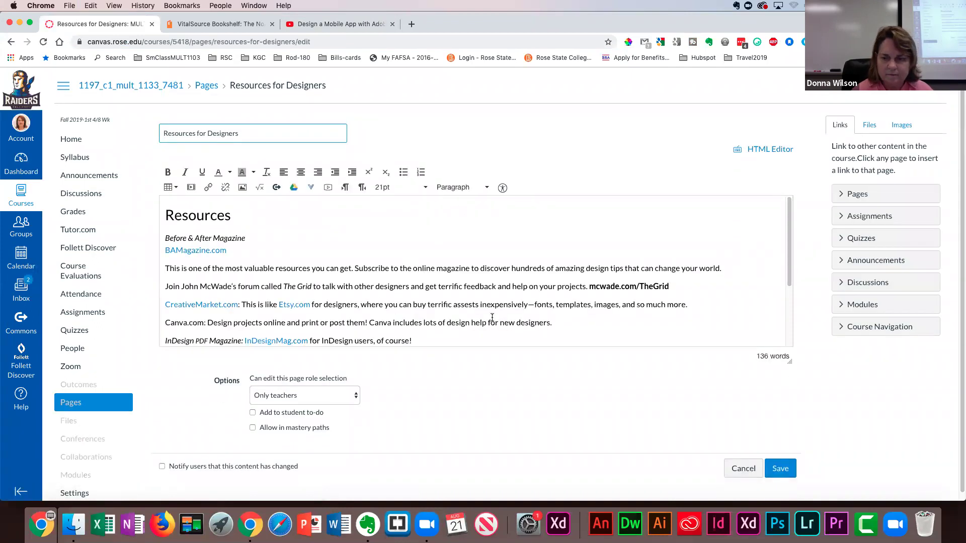
Add the line "Workflow for Mobile App development using XD and Photoshop" below the PrintPlace.com entry, separated by a blank line.
scroll(492, 317, "down", 5)
left_click(393, 328)
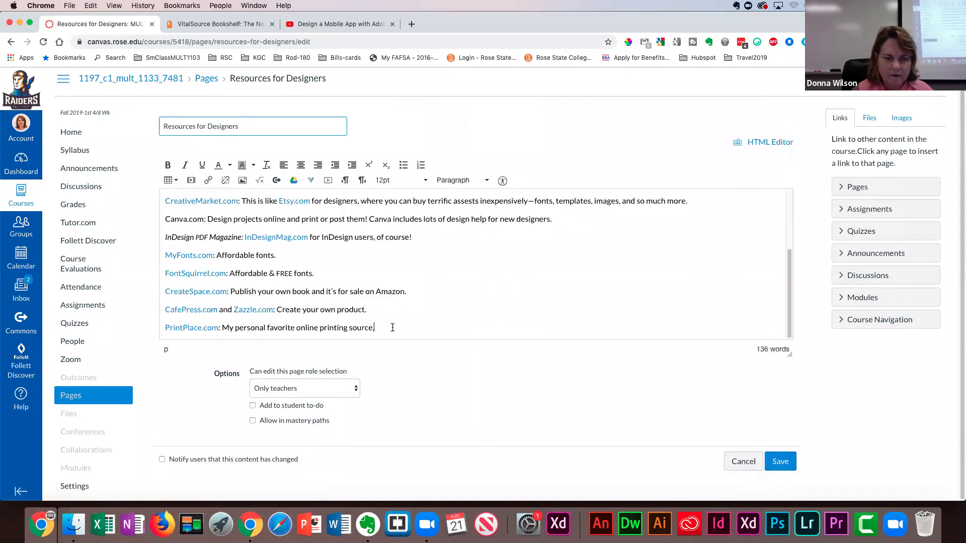
key("Return")
key("Return")
type("Dis")
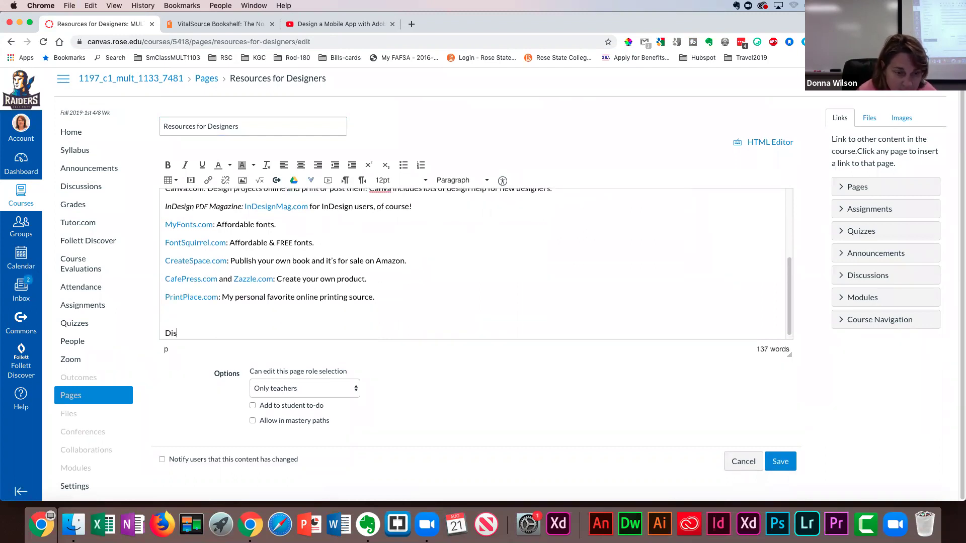
key("BackSpace")
key("BackSpace")
type("Wor")
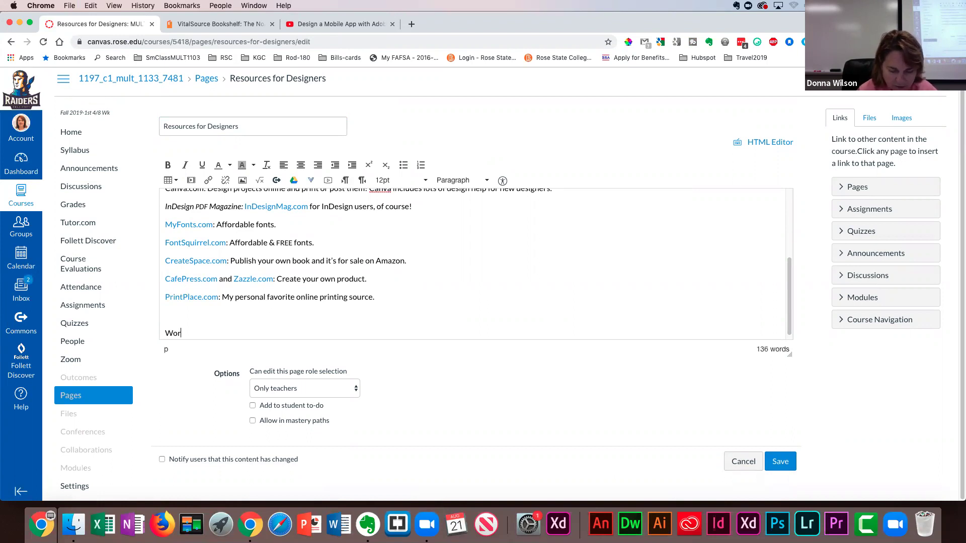
type("kflow for Mobile App development using XD and Photoshop")
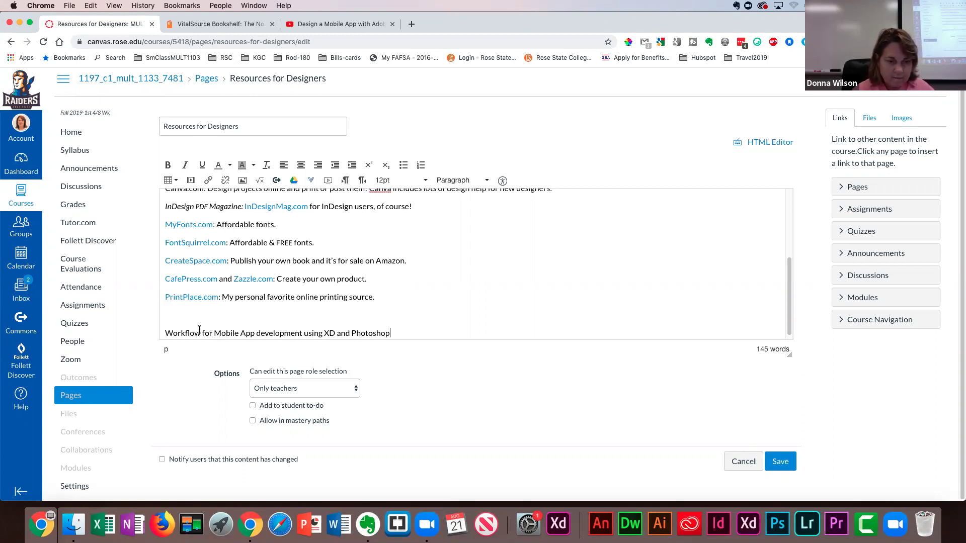
Link the new workflow line to the copied YouTube address and save the page.
left_click_drag(165, 333, 399, 329)
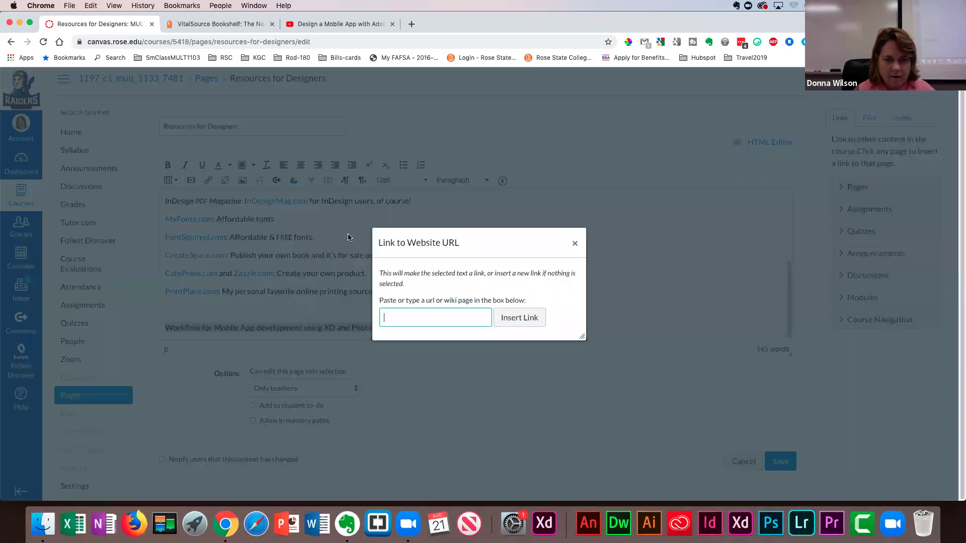
left_click(208, 180)
key("super+v")
left_click(524, 318)
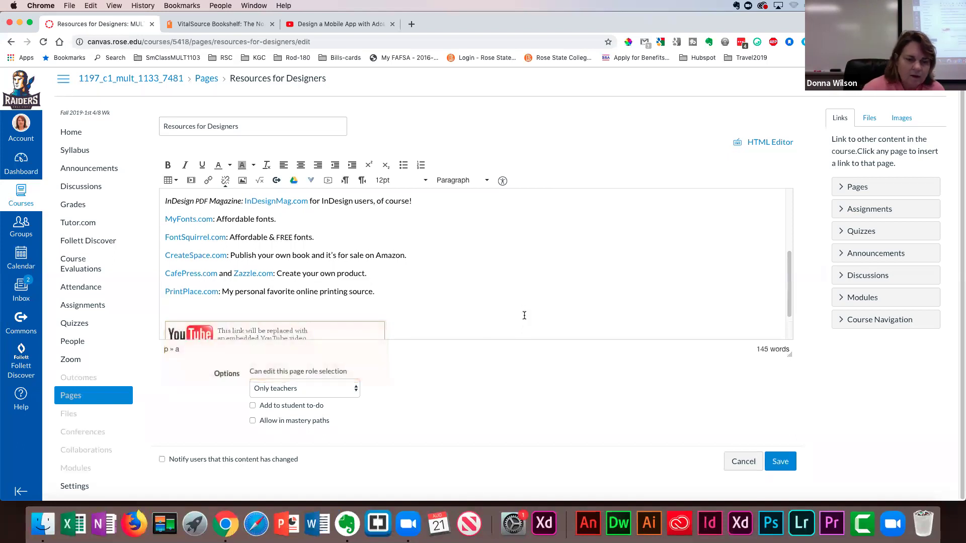
left_click(782, 464)
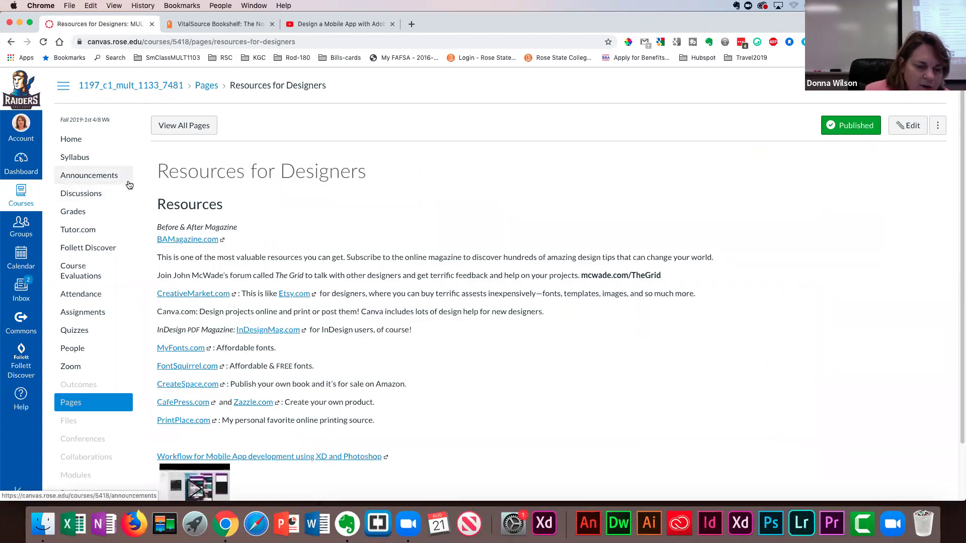
scroll(225, 215, "down", 2)
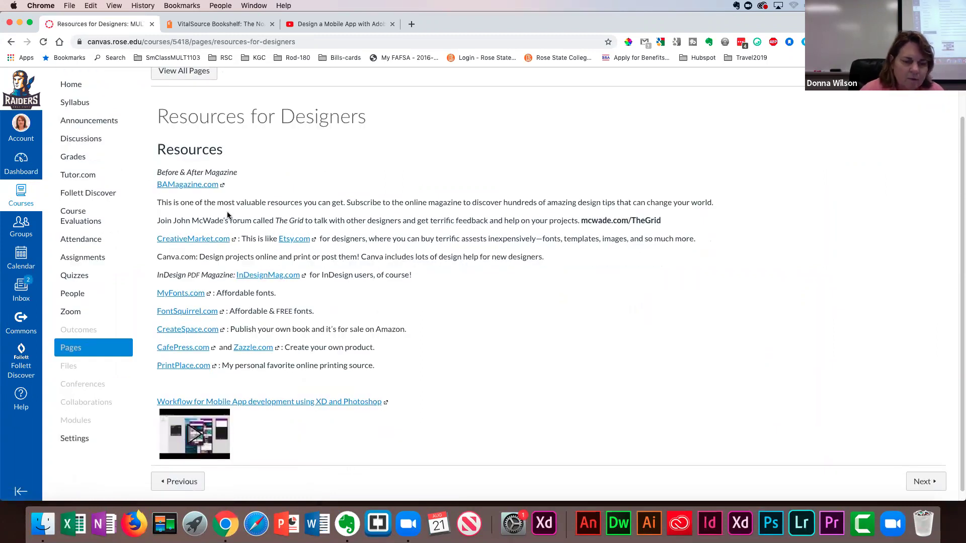
scroll(176, 96, "down", 1)
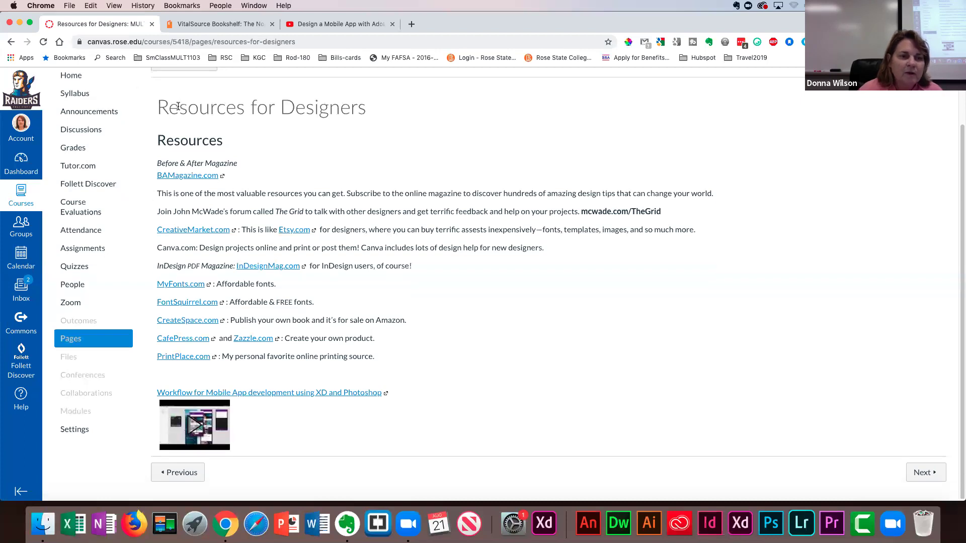
Return to the course home page and look through the modules down to Week2.
scroll(179, 107, "up", 2)
left_click(71, 138)
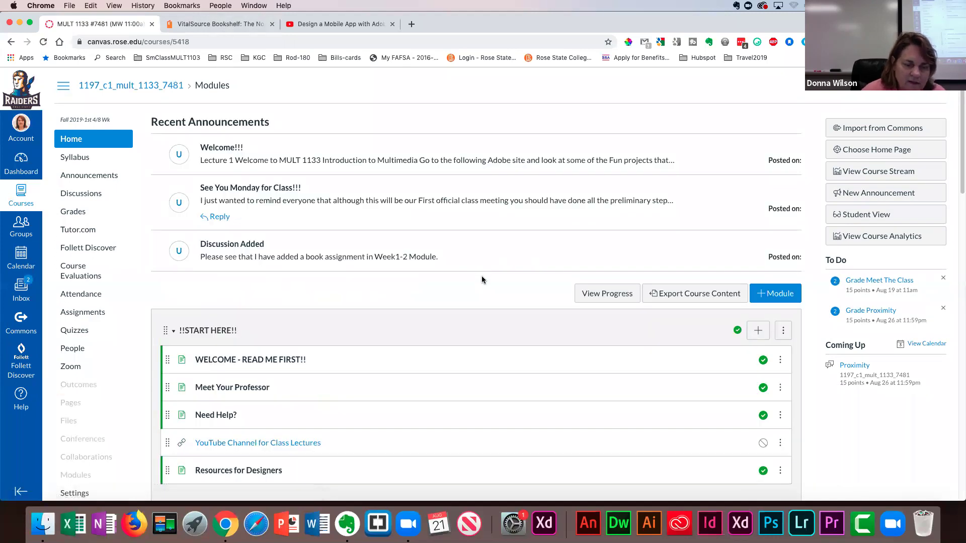
scroll(481, 277, "down", 1)
scroll(481, 280, "down", 5)
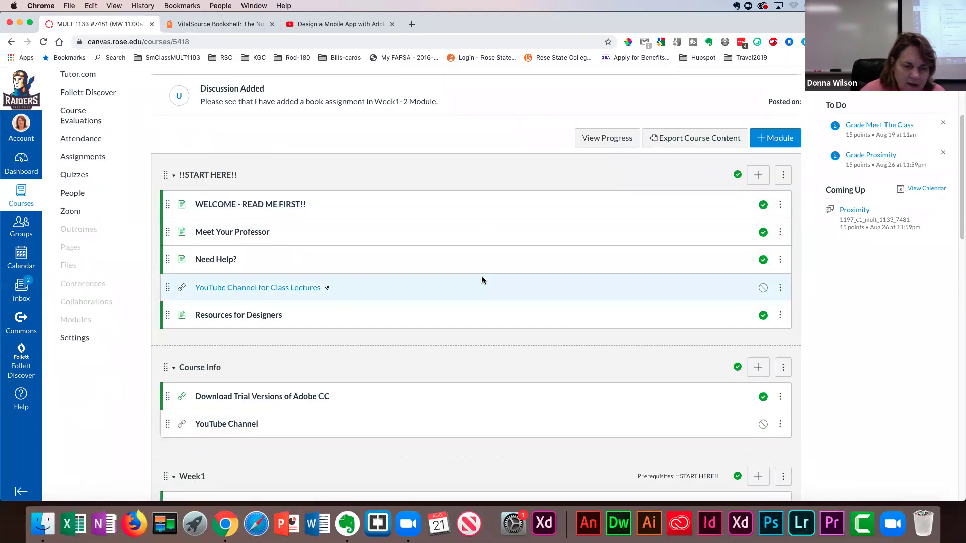
scroll(481, 280, "down", 2)
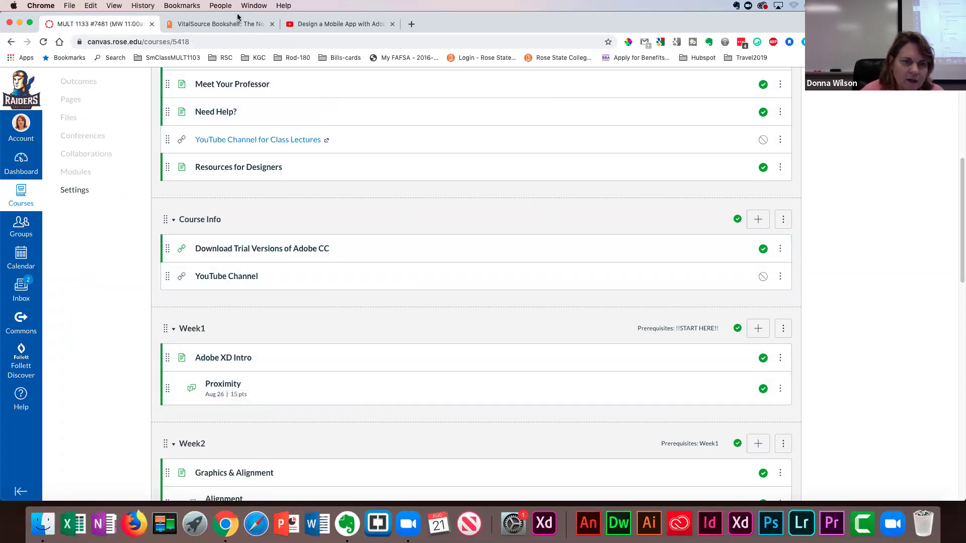
Switch to the VitalSource Bookshelf e-book and read The Joshua tree epiphany section of Chapter 1.
left_click(221, 25)
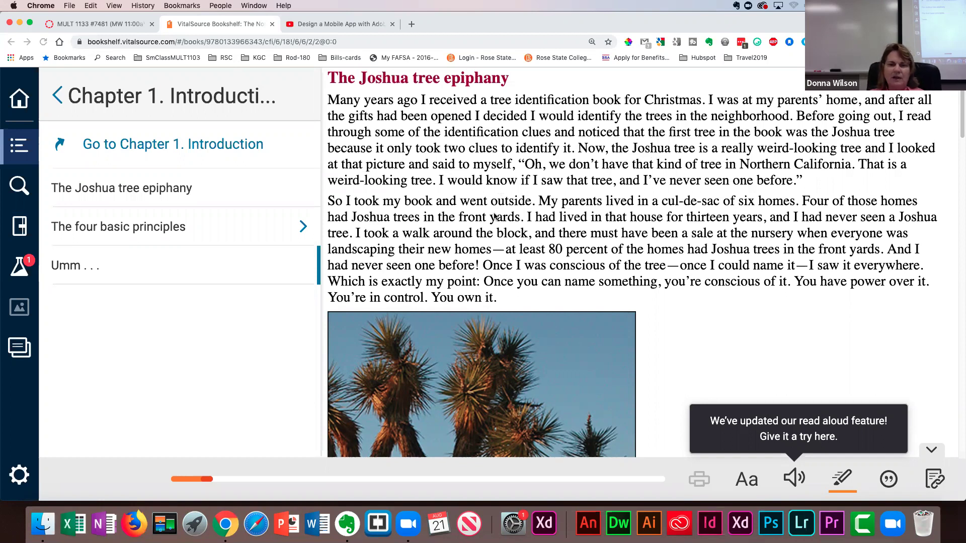
scroll(473, 212, "down", 2)
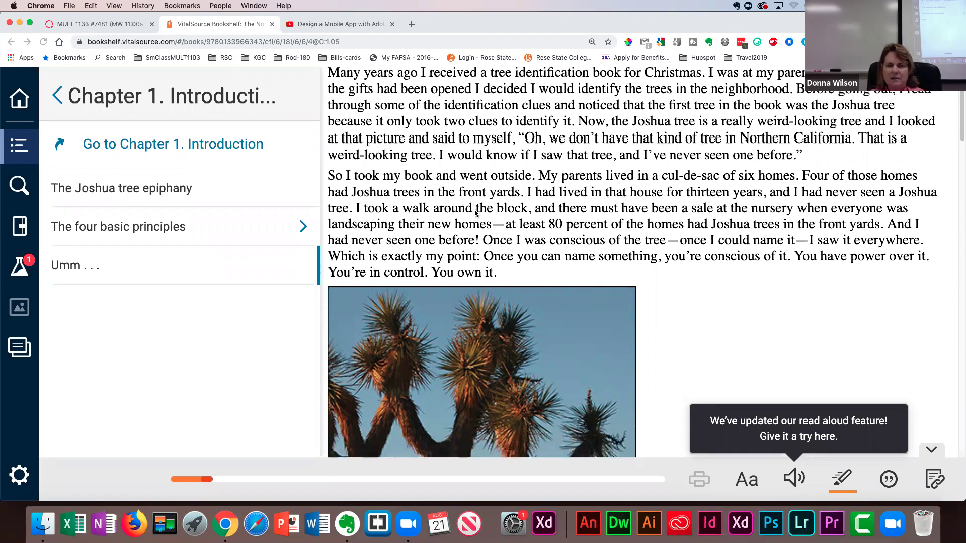
scroll(474, 212, "down", 3)
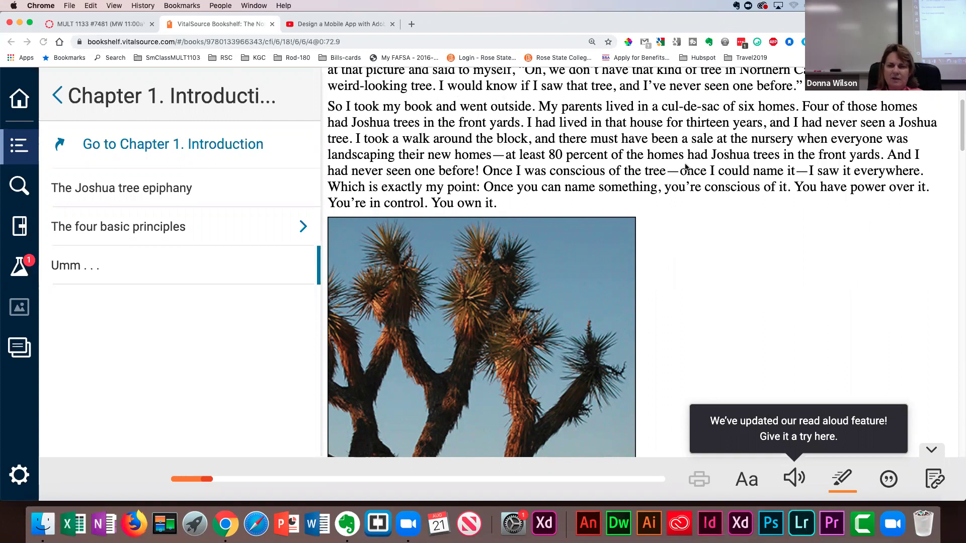
Read the paragraph about noticing Joshua trees once they can be named, and view the photograph below it.
scroll(691, 184, "down", 1)
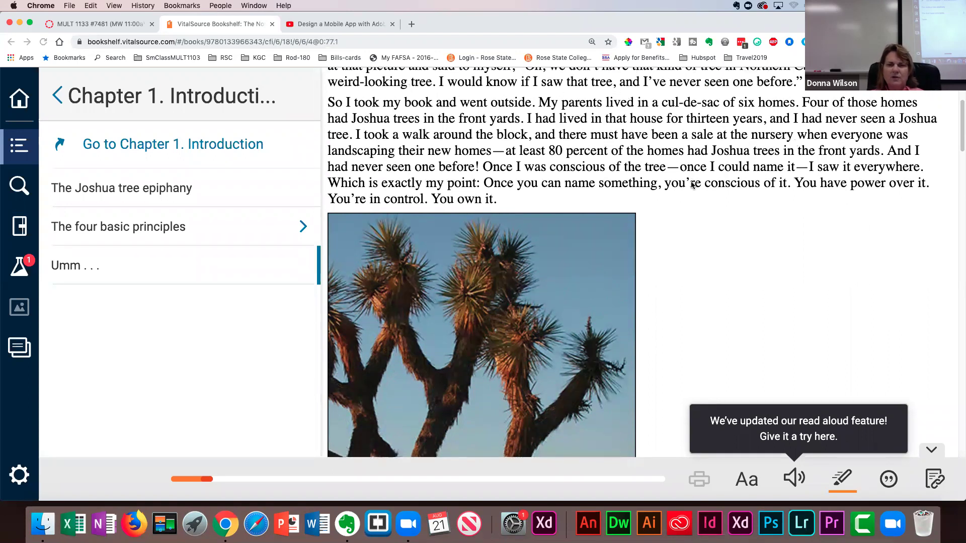
scroll(731, 197, "down", 2)
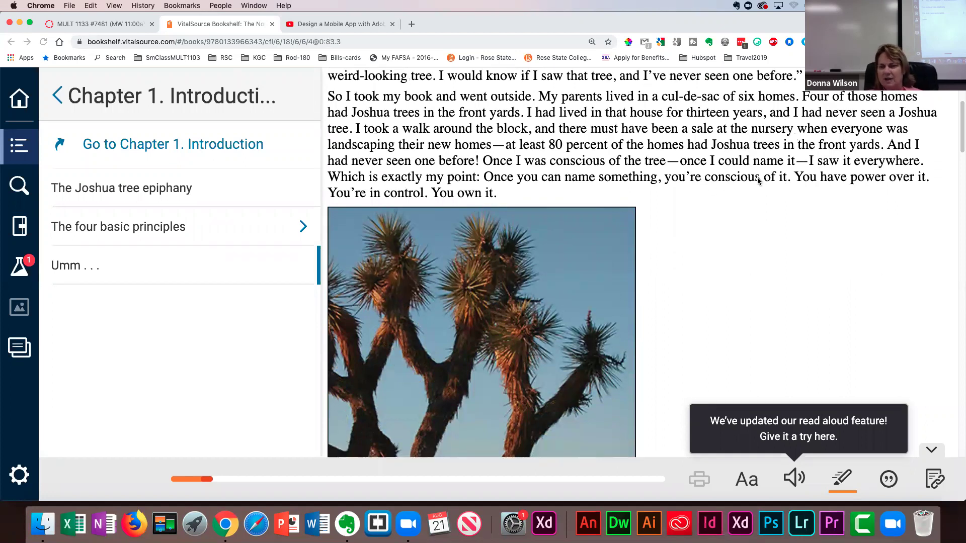
scroll(752, 188, "down", 2)
scroll(753, 190, "down", 1)
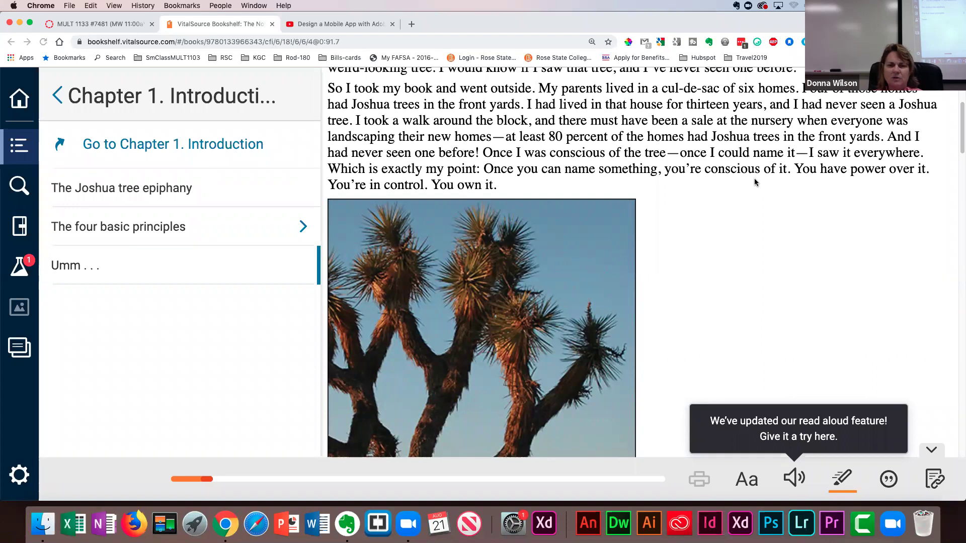
scroll(753, 173, "down", 1)
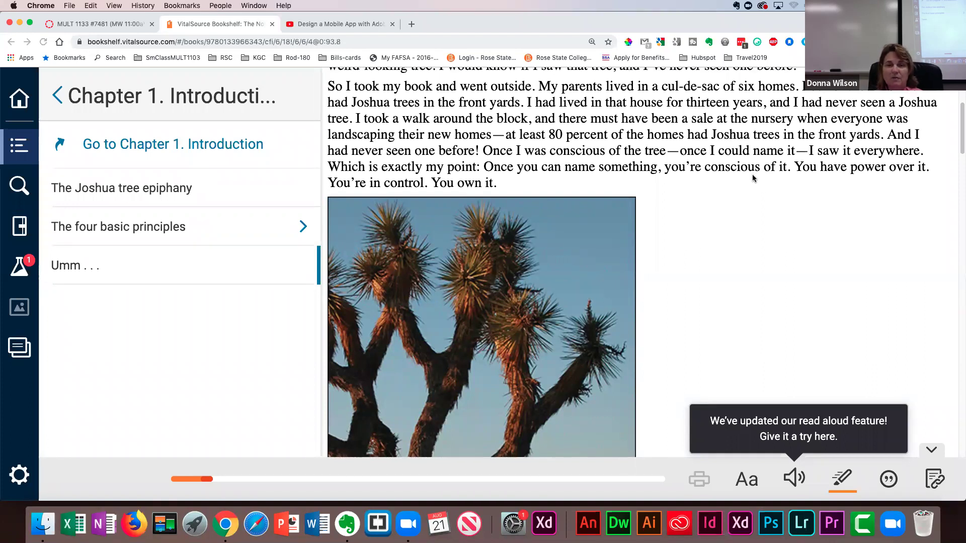
scroll(752, 175, "down", 1)
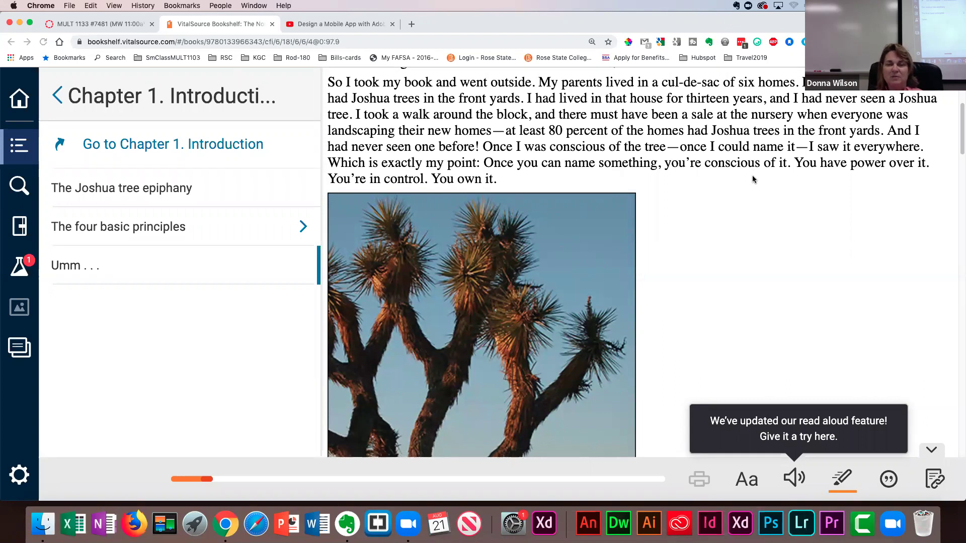
scroll(752, 179, "down", 3)
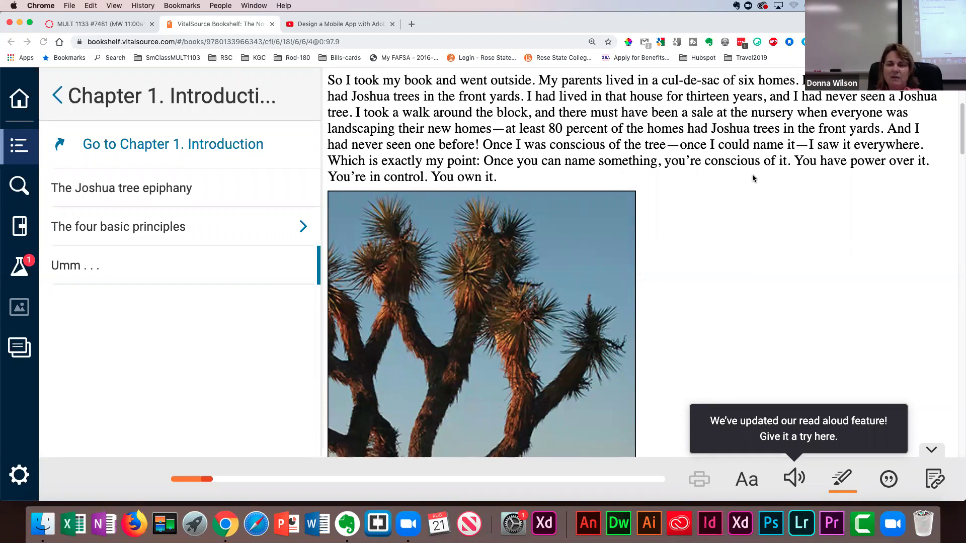
scroll(752, 176, "down", 1)
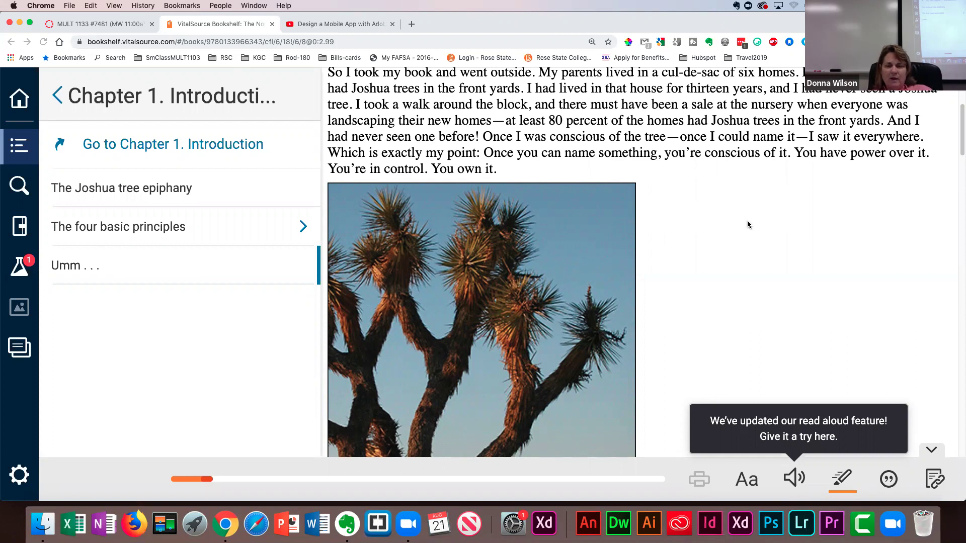
scroll(741, 215, "down", 3)
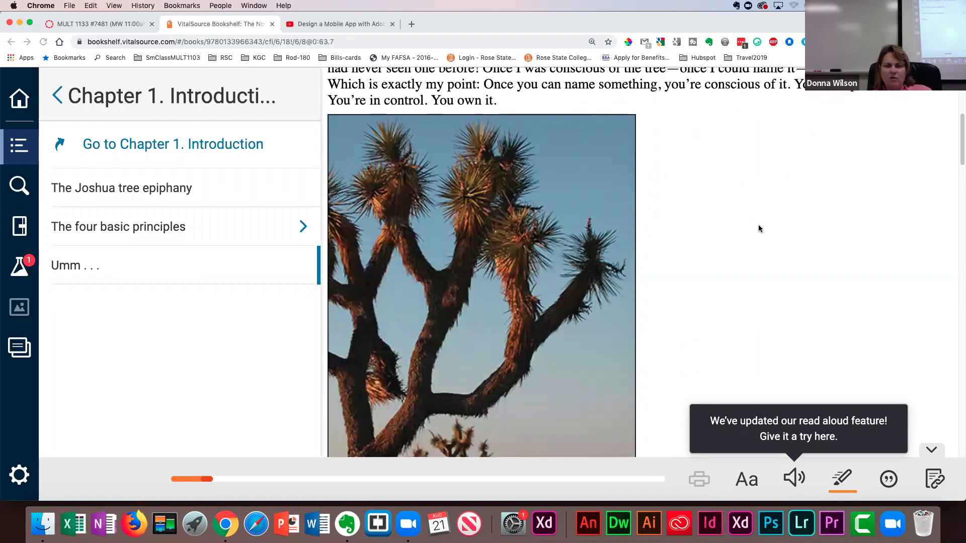
scroll(760, 225, "down", 5)
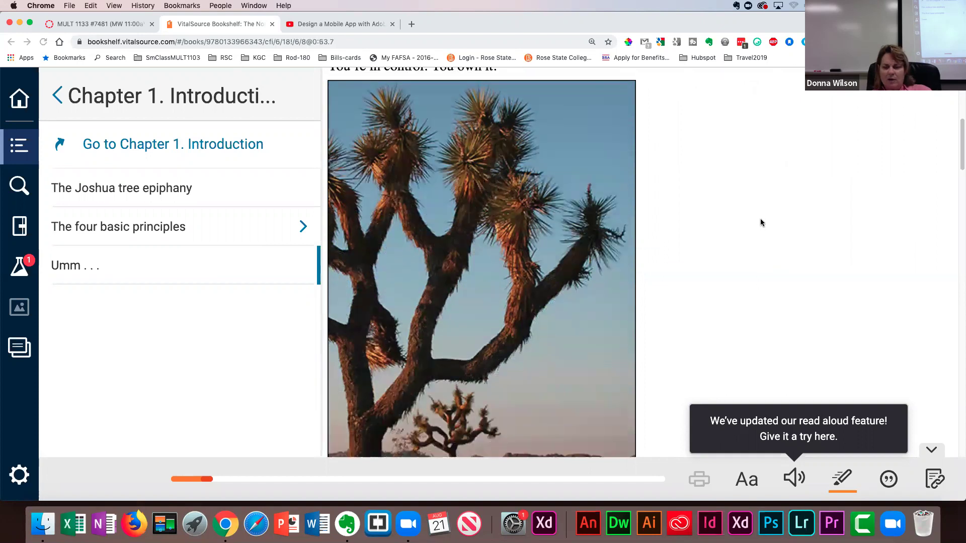
Dismiss the read-aloud notice and read on through the "Good Design Is As Easy as 1-2-3" box.
left_click(859, 440)
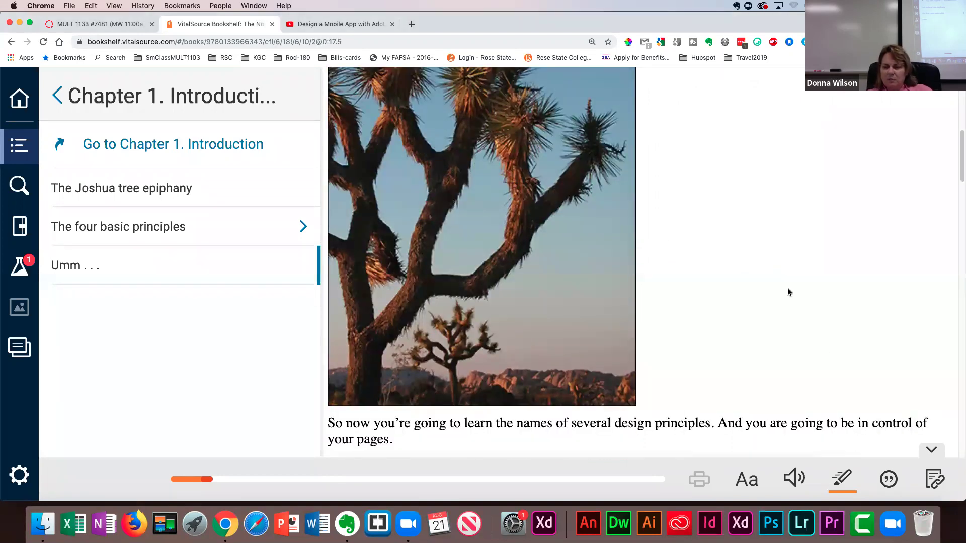
scroll(786, 295, "down", 2)
scroll(789, 301, "down", 3)
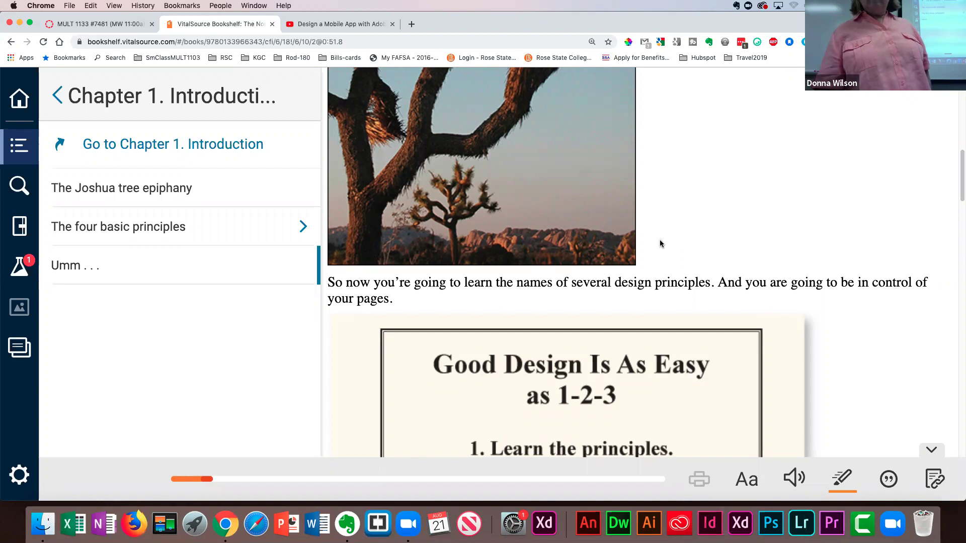
scroll(660, 241, "down", 3)
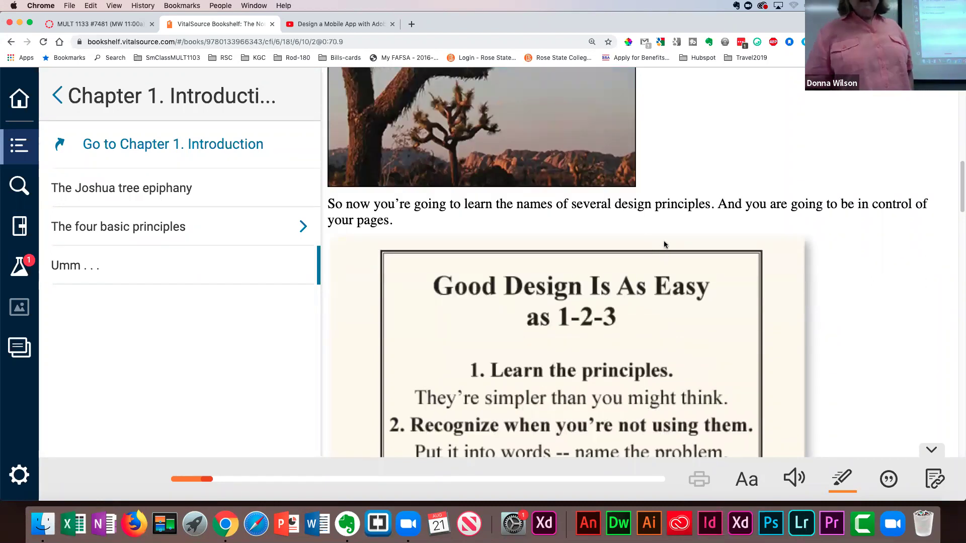
scroll(663, 241, "down", 2)
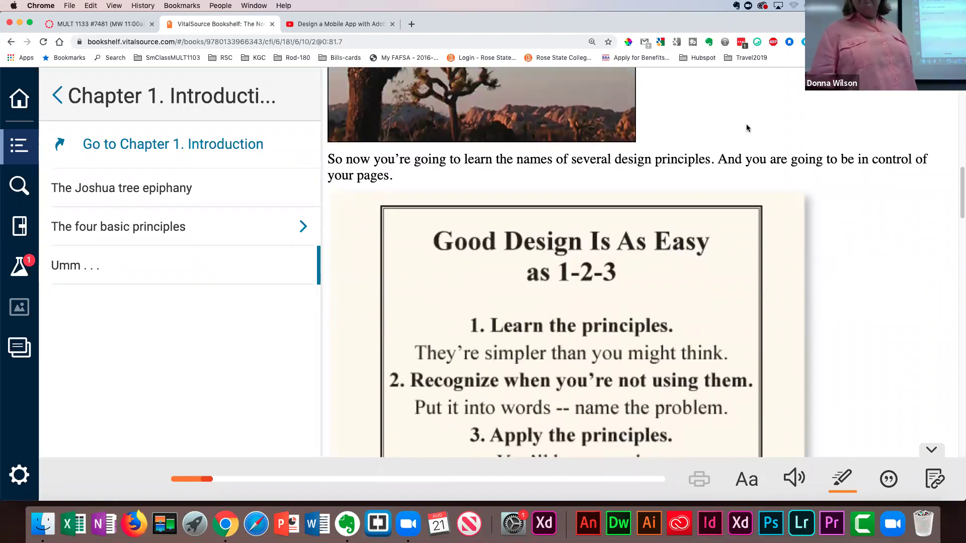
scroll(686, 260, "down", 1)
scroll(686, 262, "down", 4)
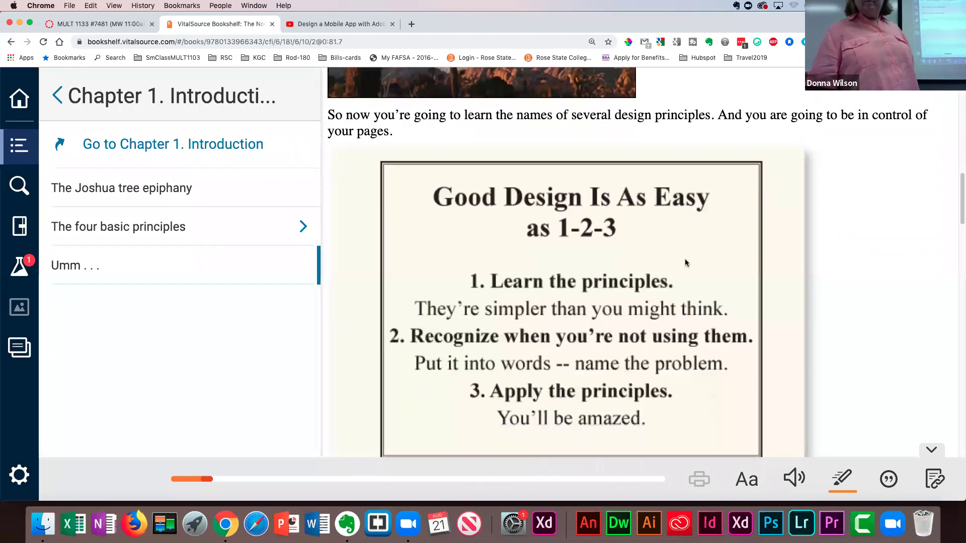
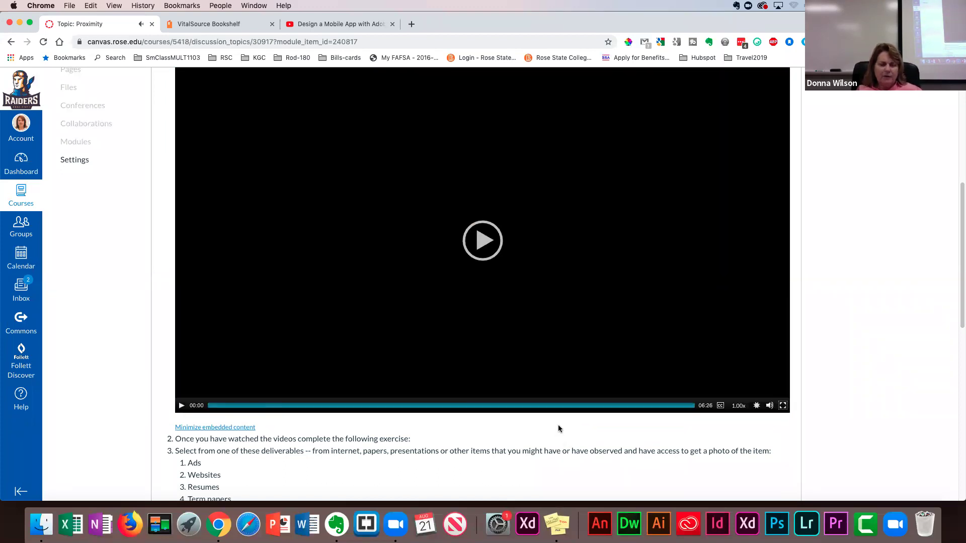
Review the exercise instructions of the Proximity discussion in Canvas and the student replies posted beneath them.
scroll(559, 426, "down", 2)
scroll(559, 426, "down", 5)
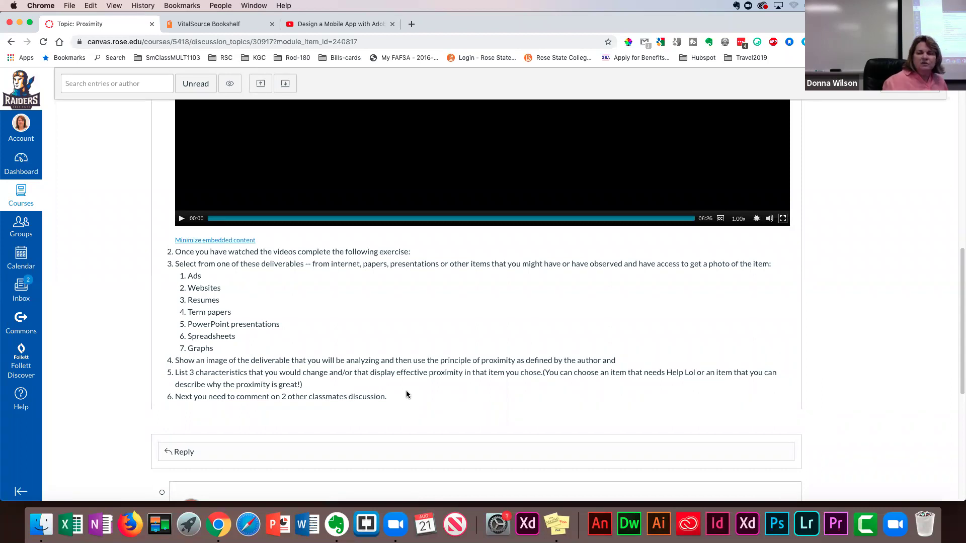
scroll(466, 386, "down", 5)
scroll(465, 386, "up", 15)
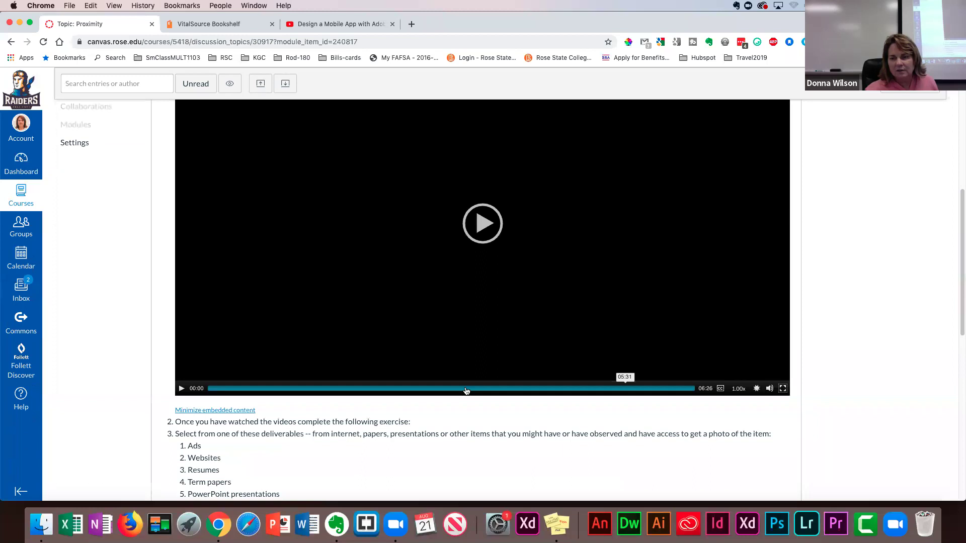
scroll(466, 390, "down", 15)
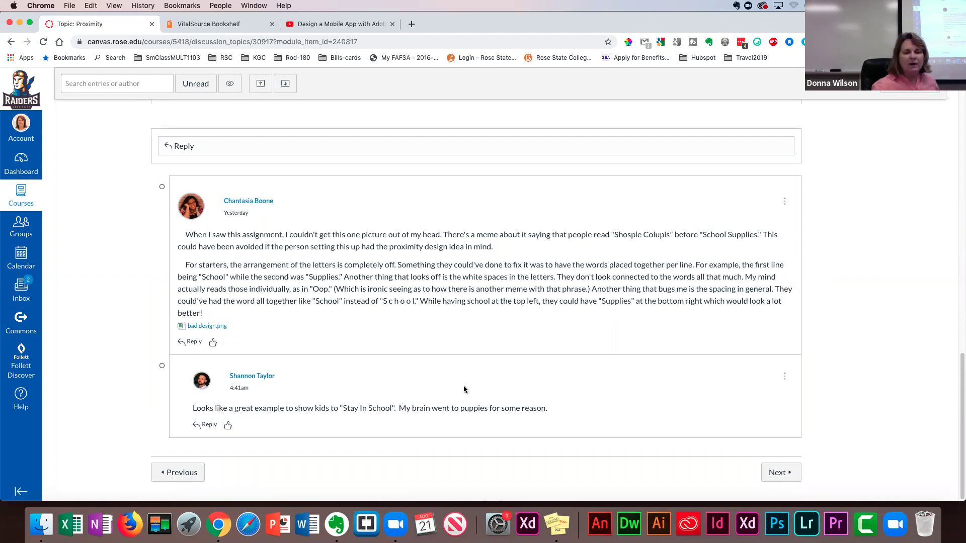
scroll(403, 326, "up", 5)
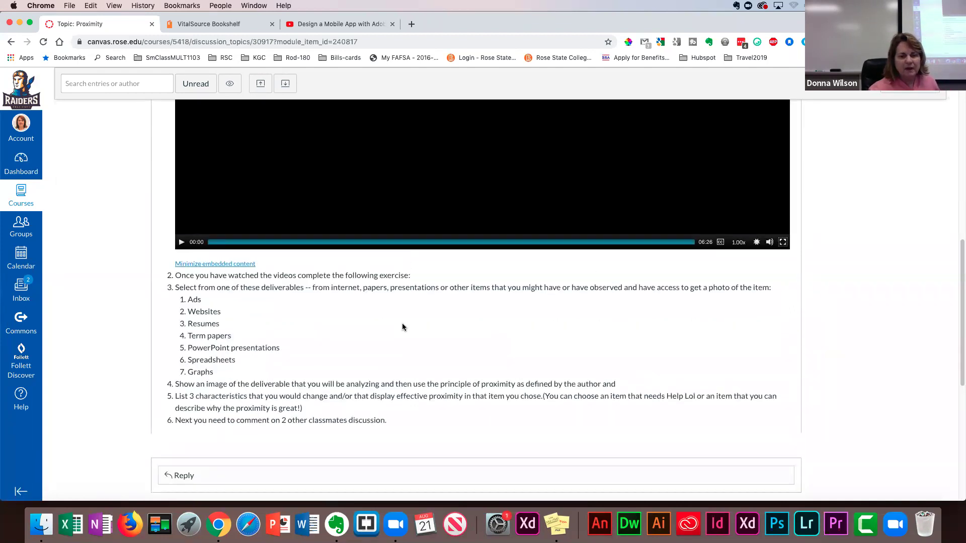
scroll(400, 327, "down", 6)
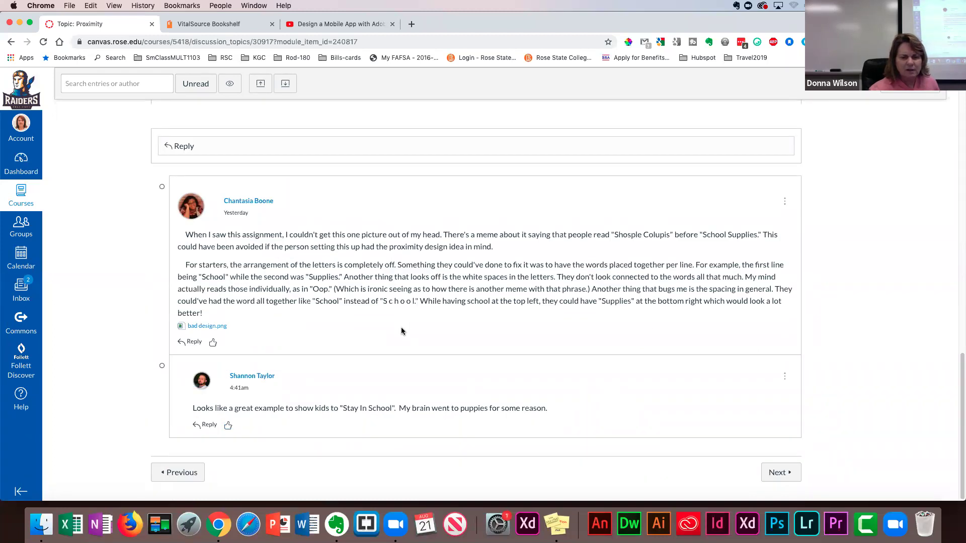
Go over the Proximity discussion again, from the Robin Williams videos to the list of deliverables and commenting requirements.
scroll(400, 327, "up", 15)
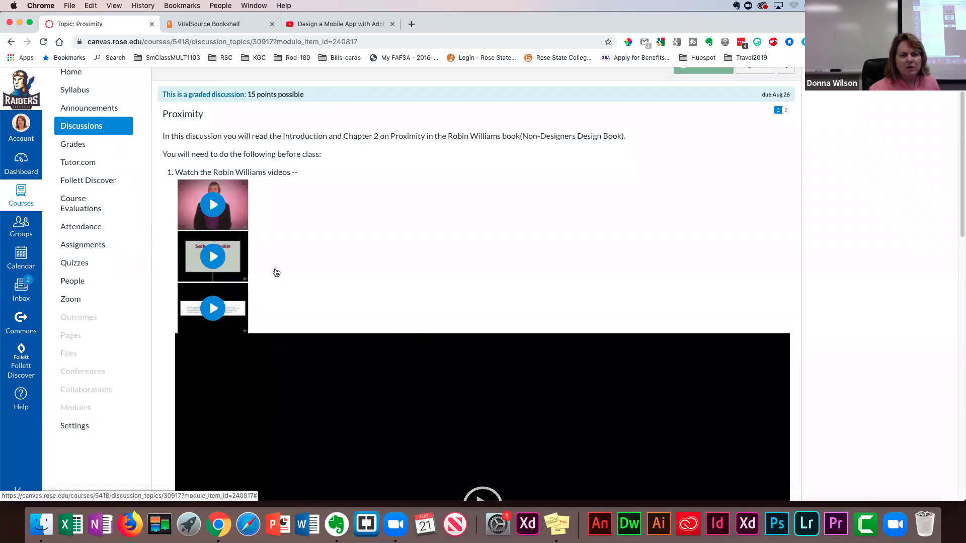
scroll(697, 292, "down", 5)
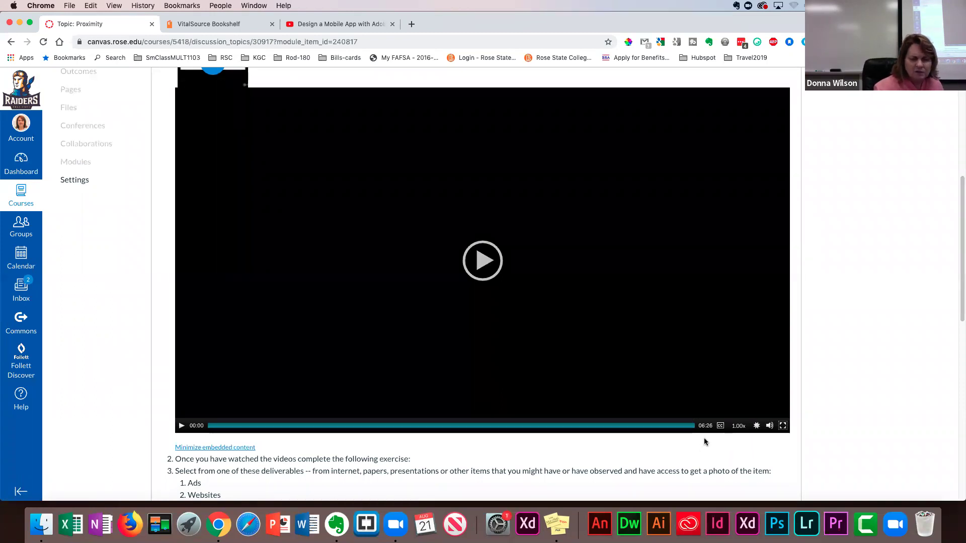
scroll(704, 436, "up", 1)
scroll(704, 437, "down", 2)
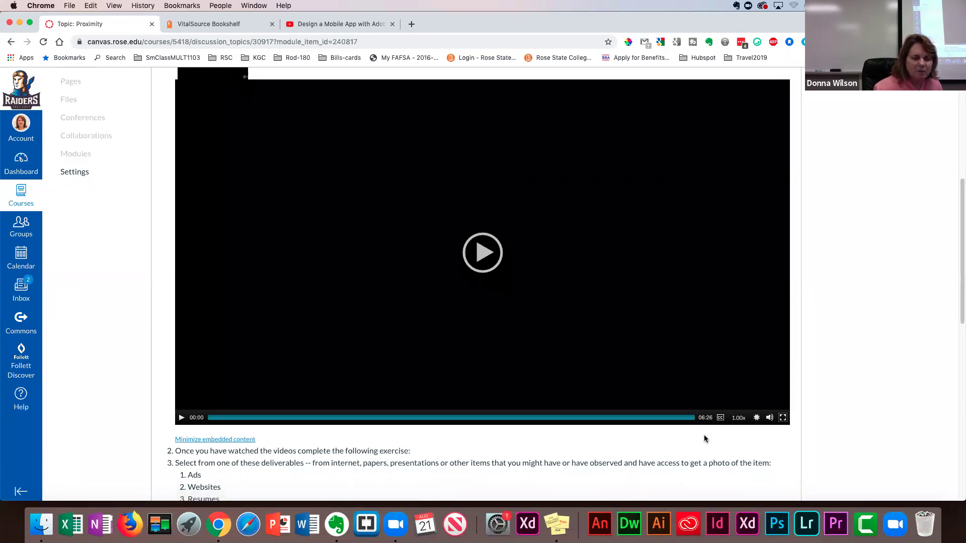
scroll(705, 434, "up", 6)
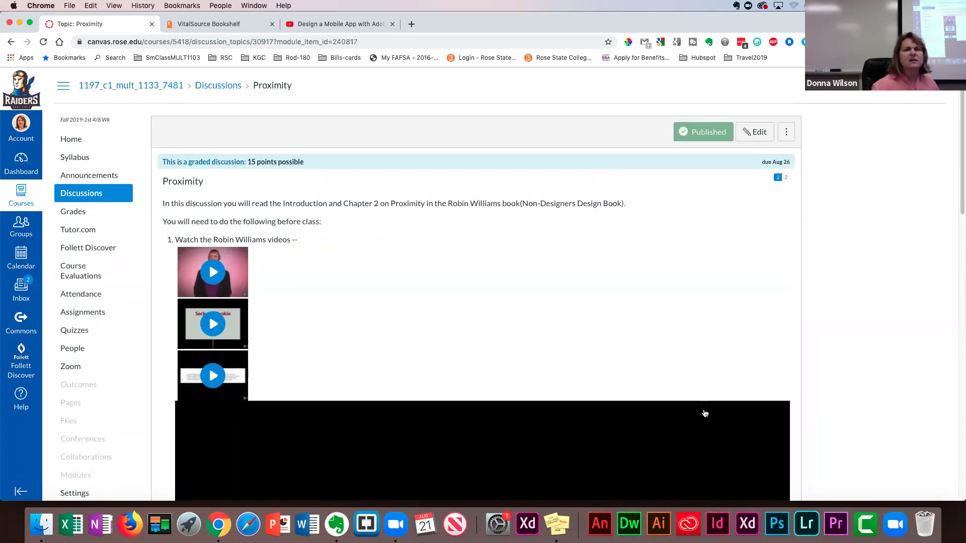
scroll(654, 358, "down", 10)
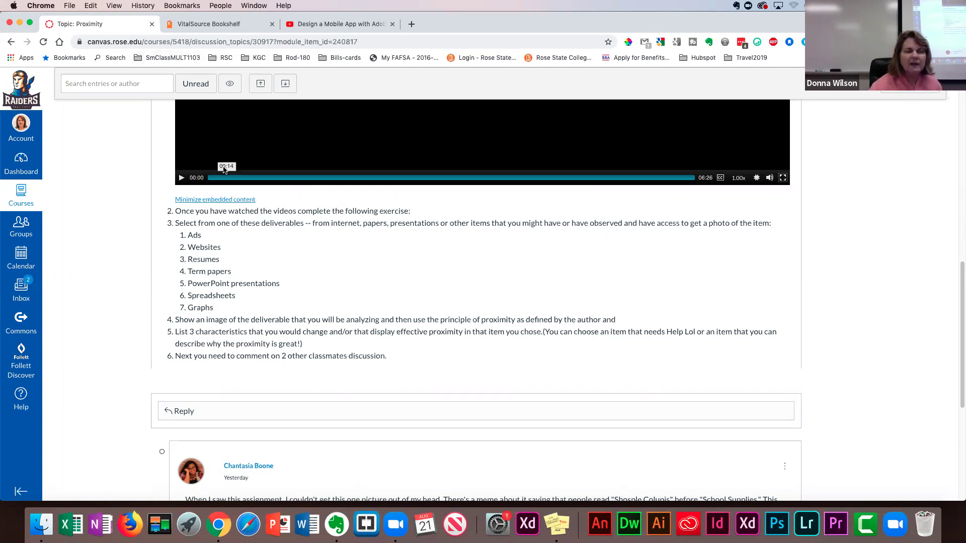
scroll(280, 272, "up", 10)
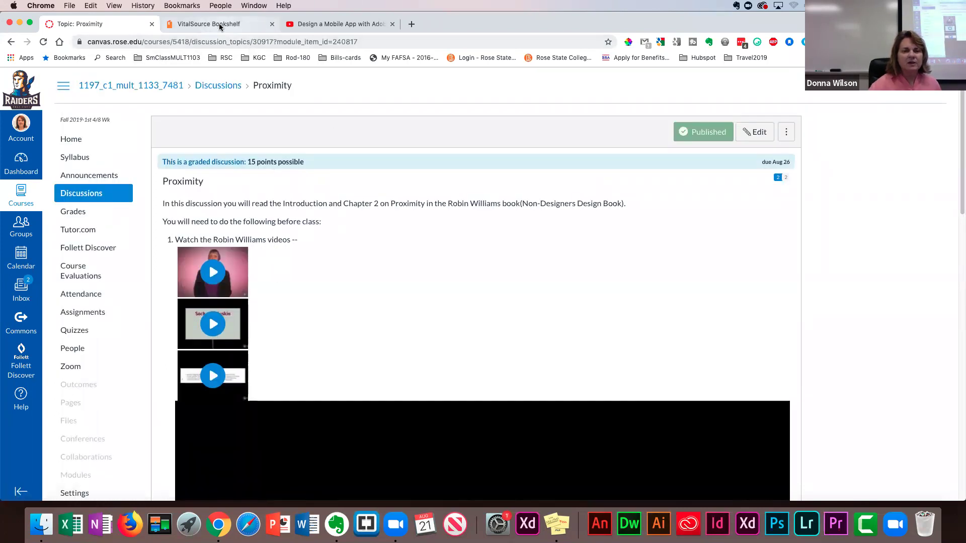
Return the YouTube video page to its Google search results, and launch Adobe XD with the current account.
left_click(308, 23)
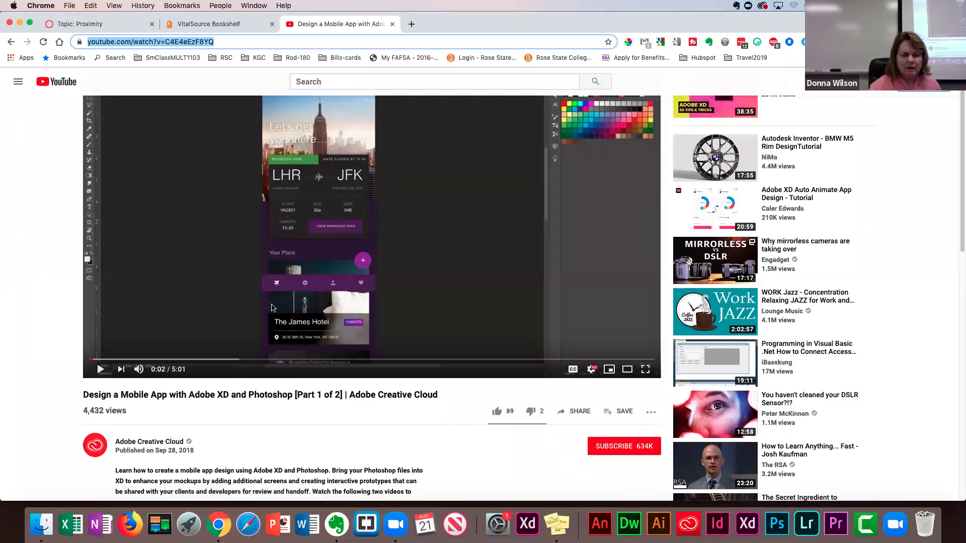
left_click(11, 42)
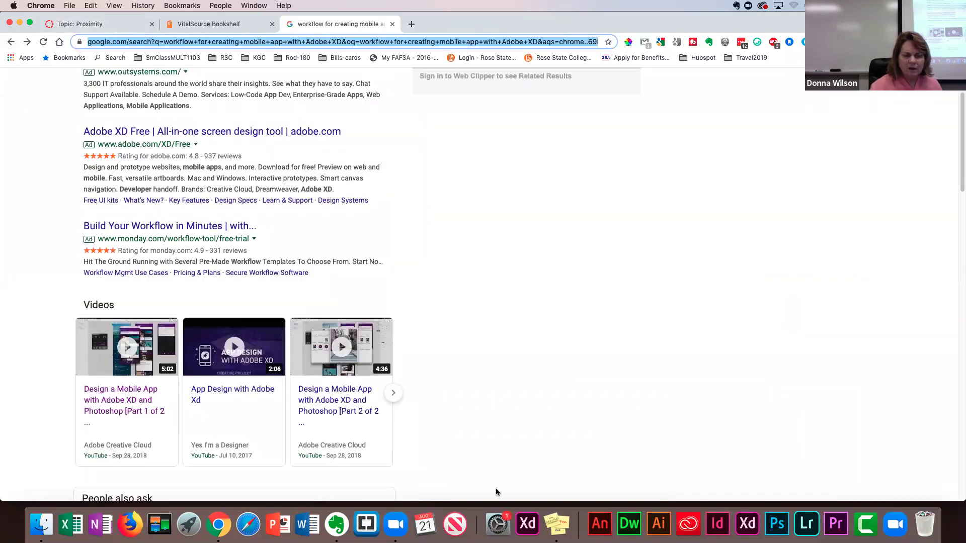
left_click(527, 523)
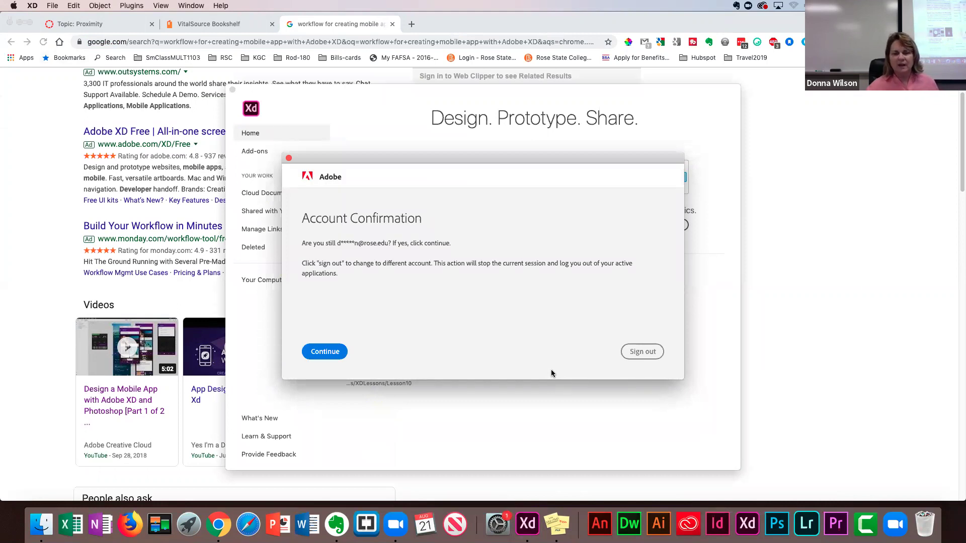
left_click(329, 357)
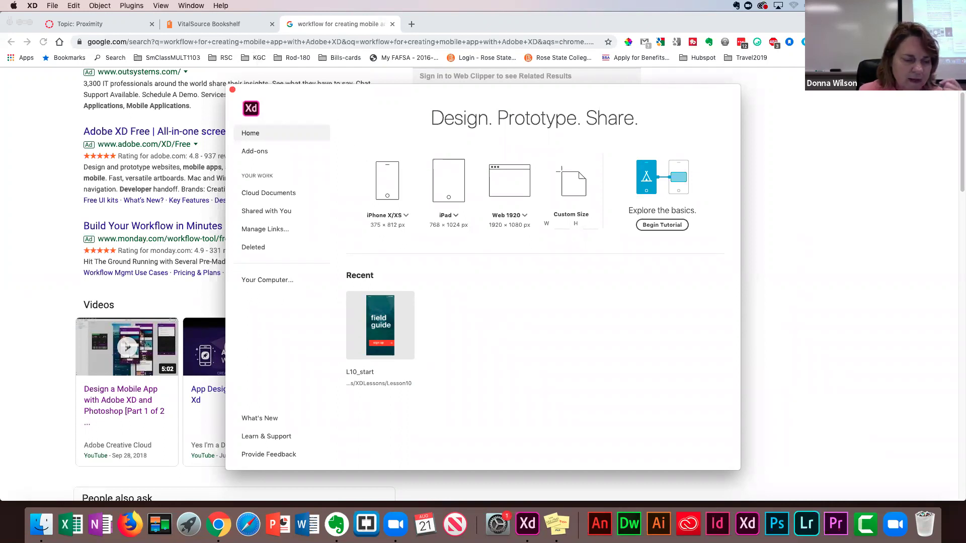
Open the XDLessons folder in Finder and enlarge its window to show the lesson folders.
left_click(41, 524)
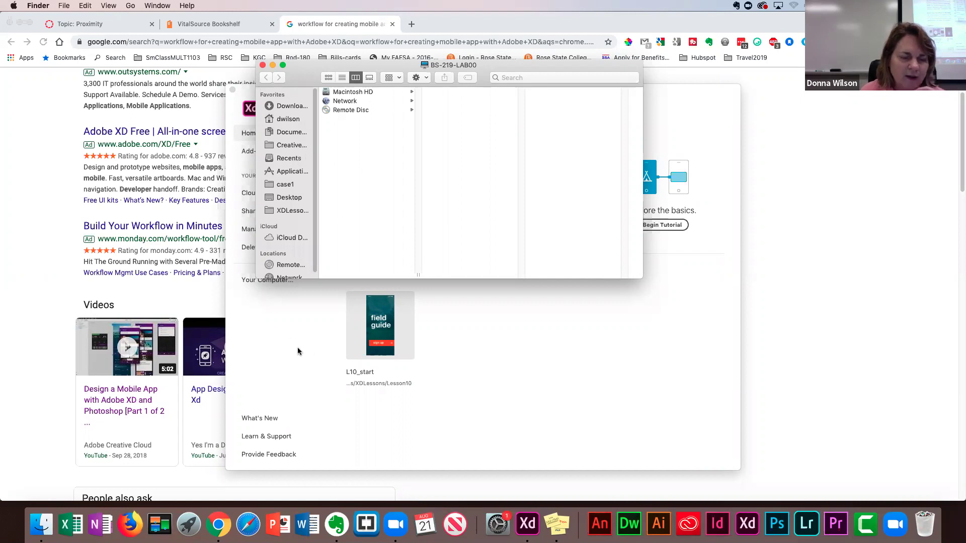
left_click(289, 210)
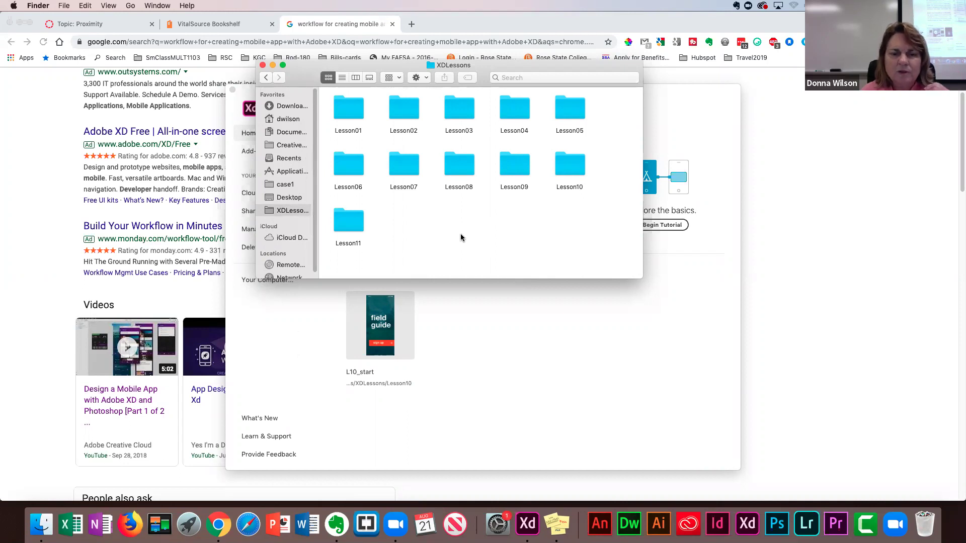
left_click_drag(642, 278, 687, 309)
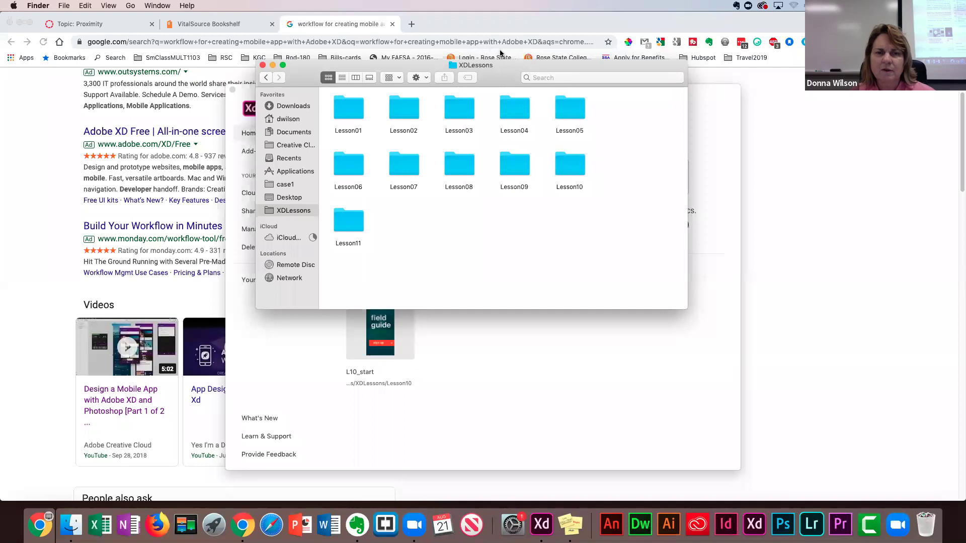
Switch to Chrome and open peachpit.com in a new tab.
left_click(844, 133)
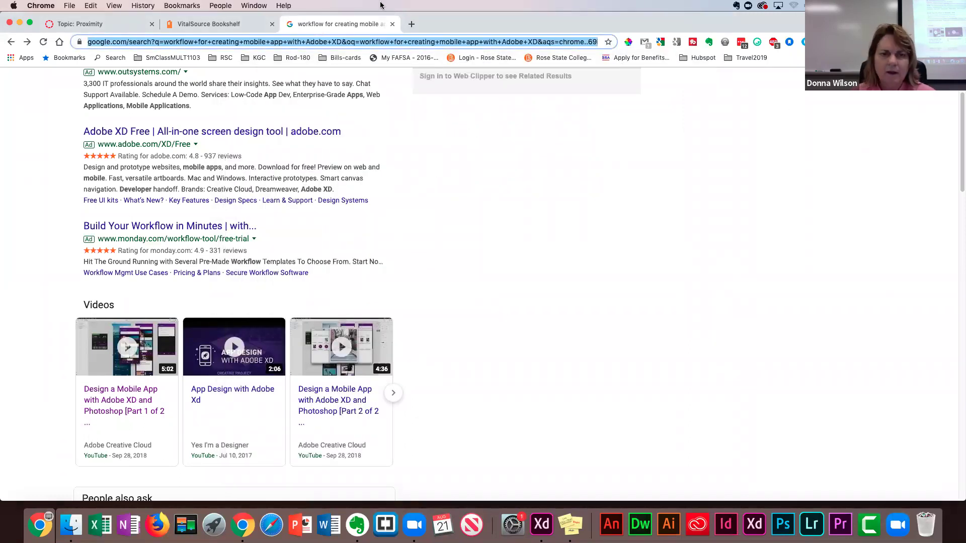
left_click(411, 24)
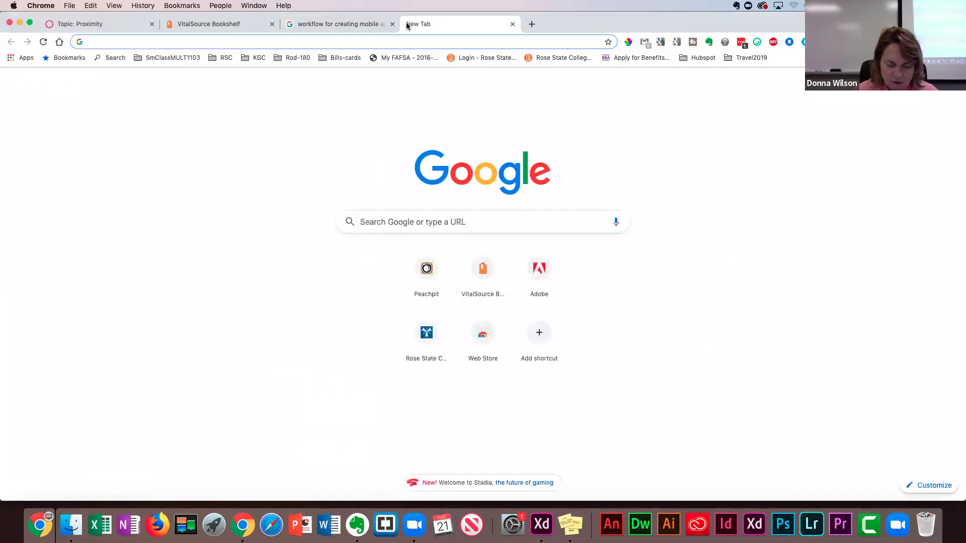
type("peachpit")
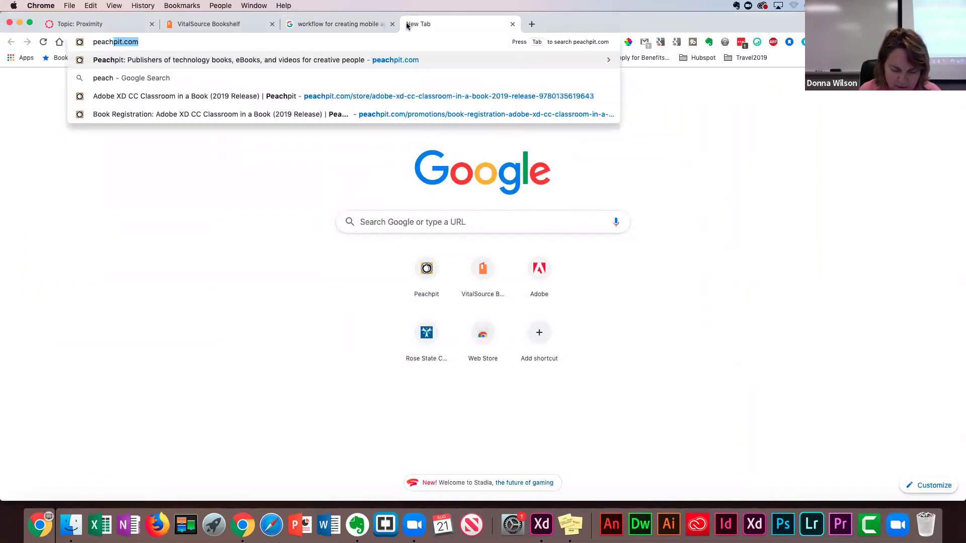
type(".com")
key("Return")
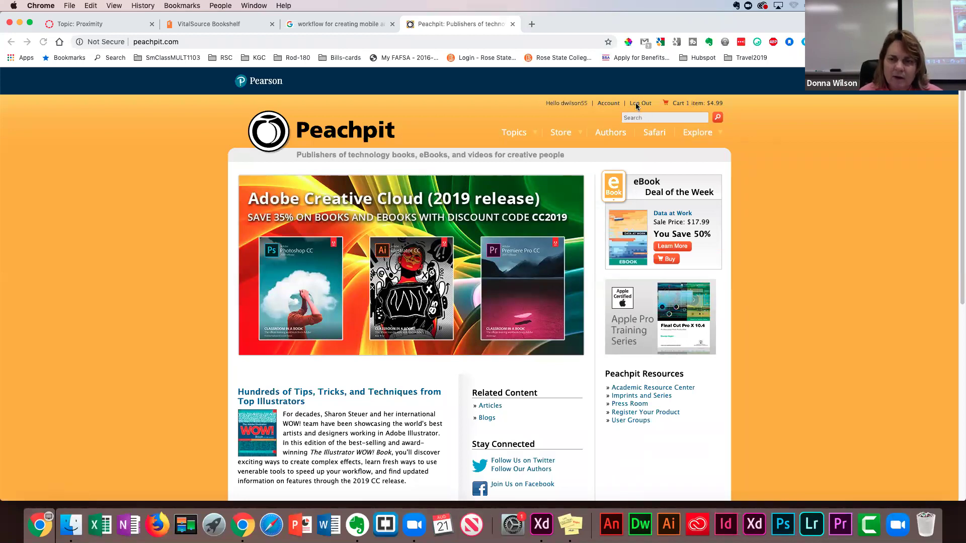
Show the registered Adobe XD CC Classroom in a Book's bonus content from the Peachpit account, and request the Adobe XD 2019 Lesson Files download without saving it.
left_click(608, 103)
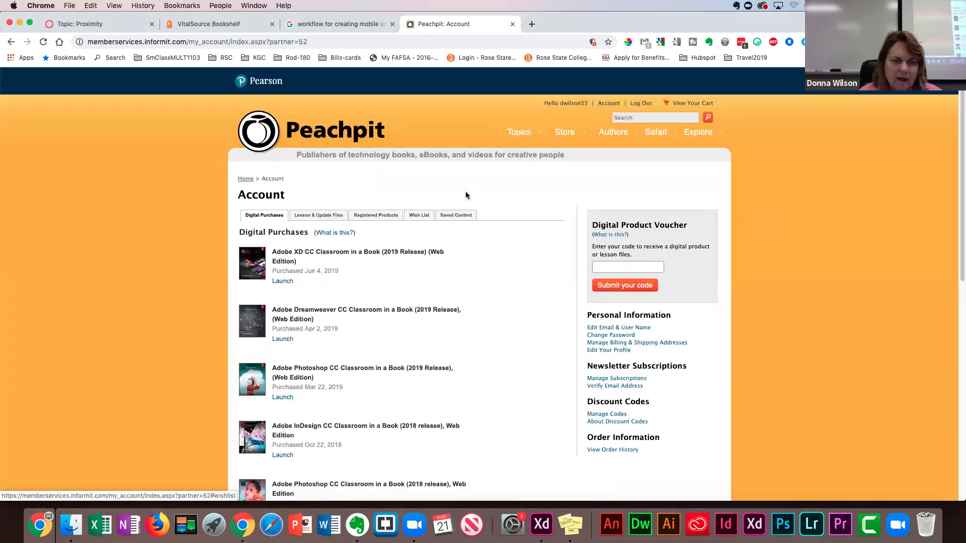
left_click(381, 216)
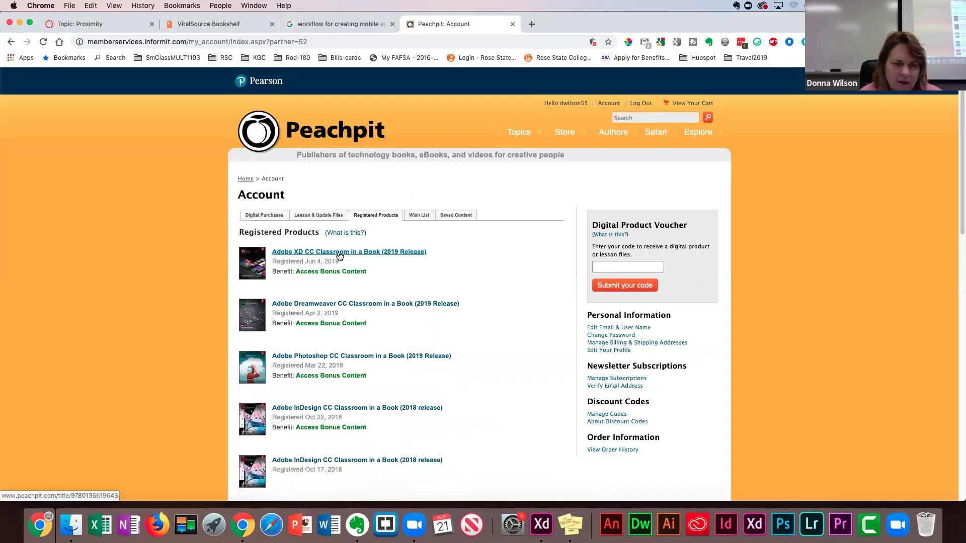
left_click(319, 273)
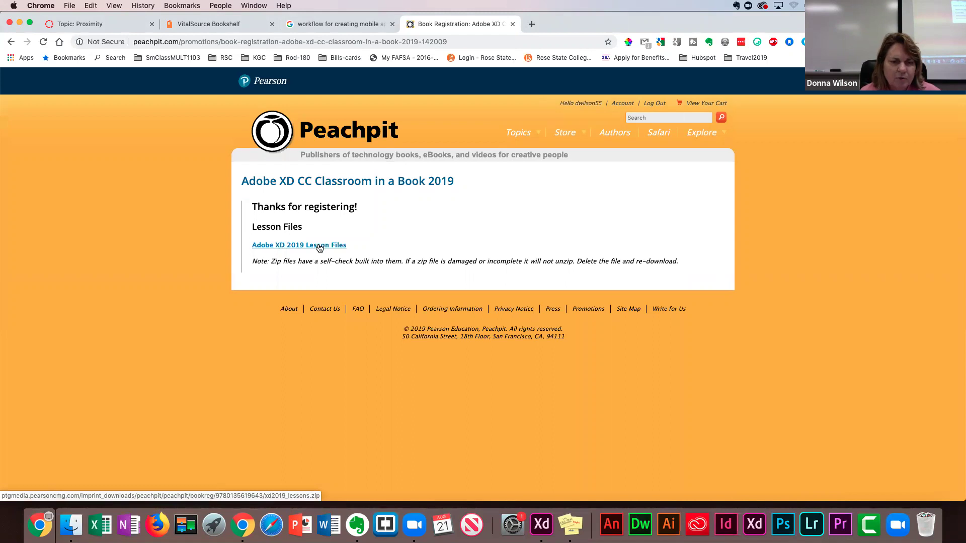
left_click(318, 247)
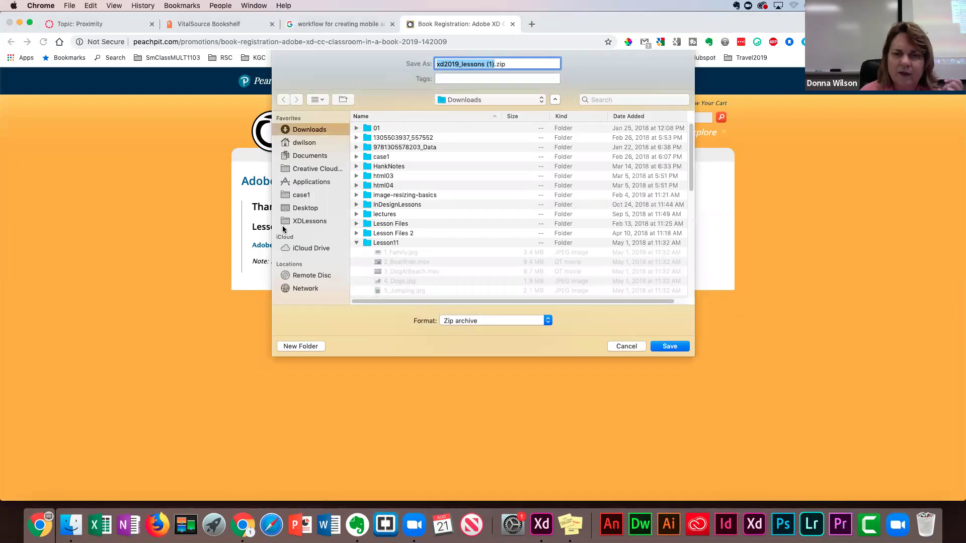
left_click(626, 346)
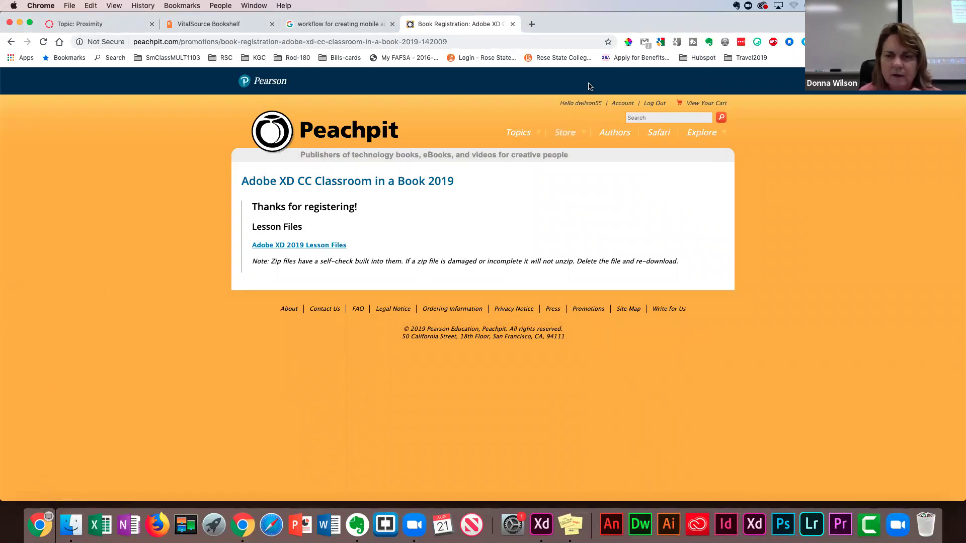
Return to the digital purchases and launch the Adobe XD CC Classroom in a Book web edition, showing its macOS workspace diagram.
left_click(10, 42)
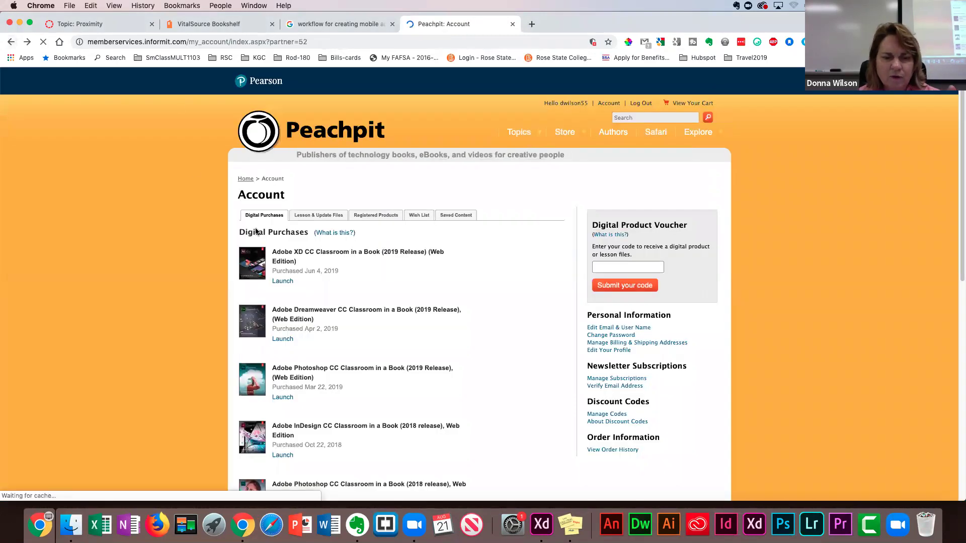
left_click(282, 281)
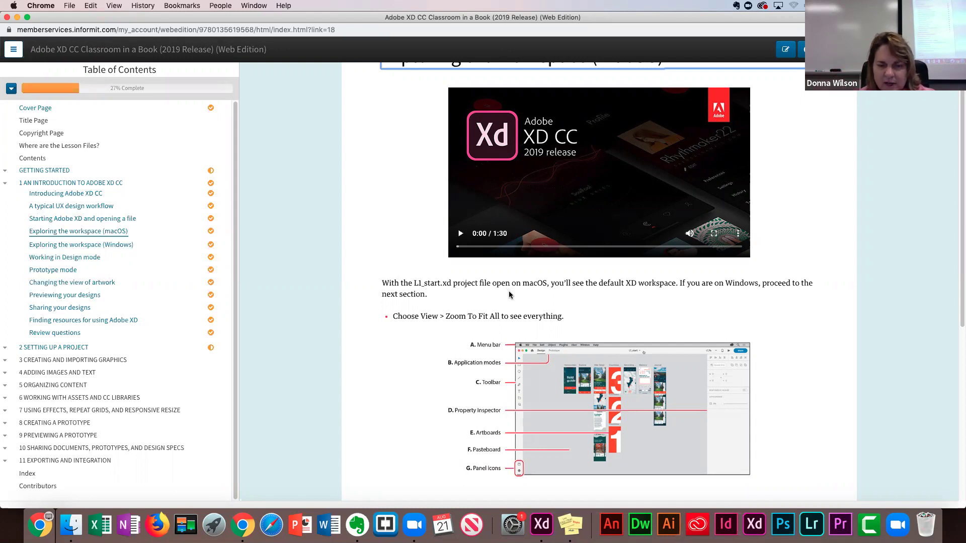
scroll(509, 295, "down", 2)
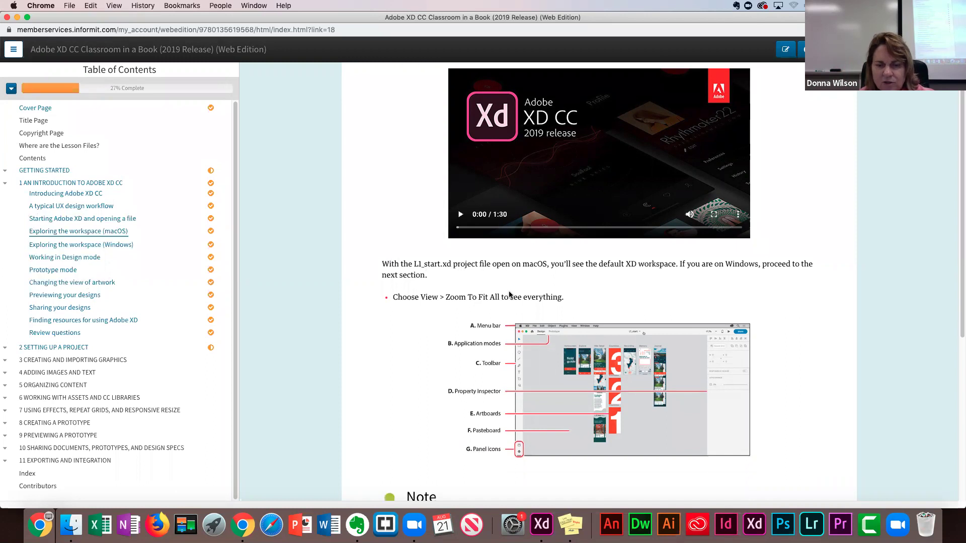
scroll(509, 295, "down", 2)
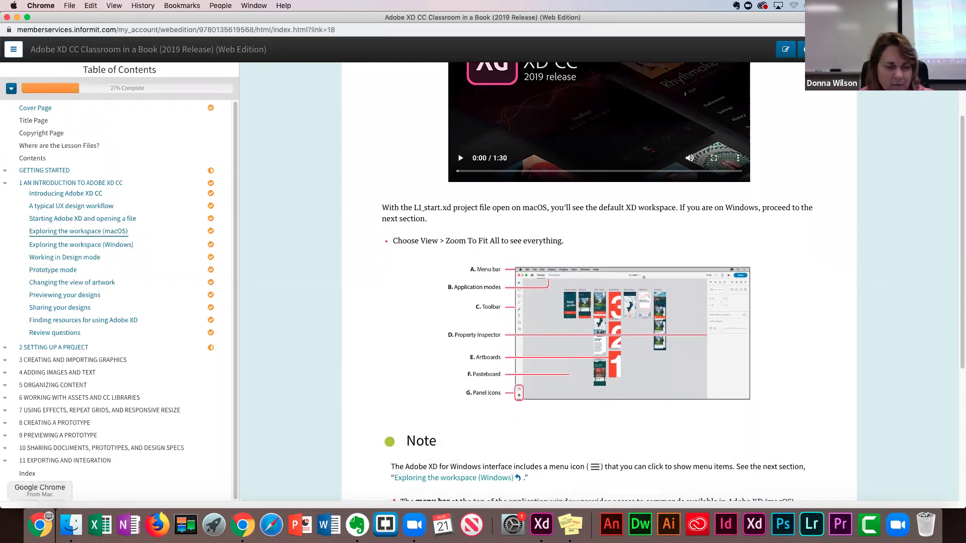
Switch to Finder and open L1_start.xd from the Lesson01 folder in Adobe XD.
left_click(69, 526)
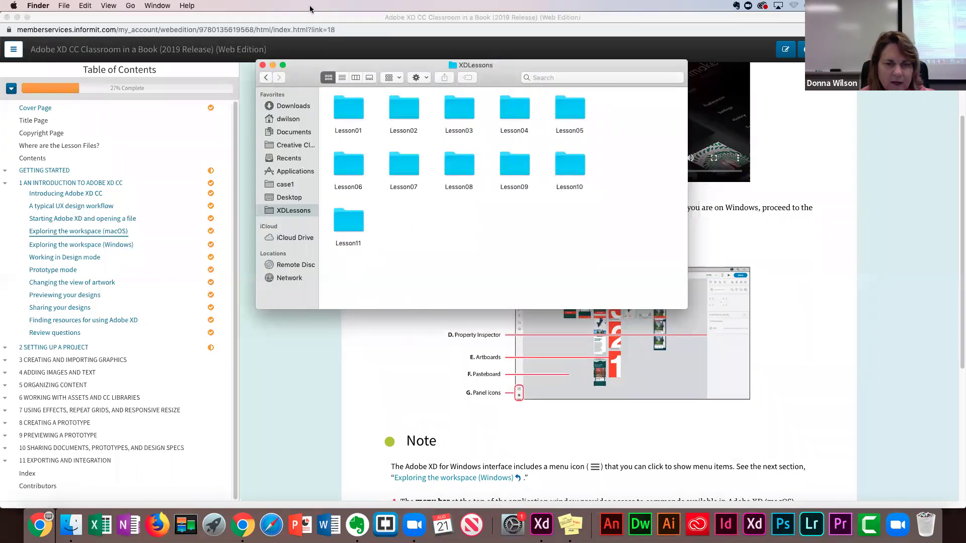
left_click(343, 113)
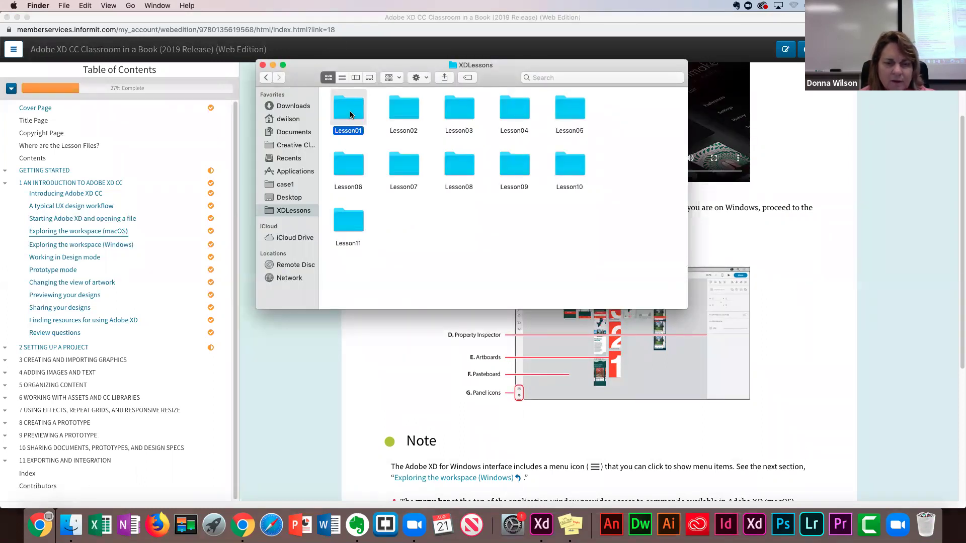
double_click(351, 117)
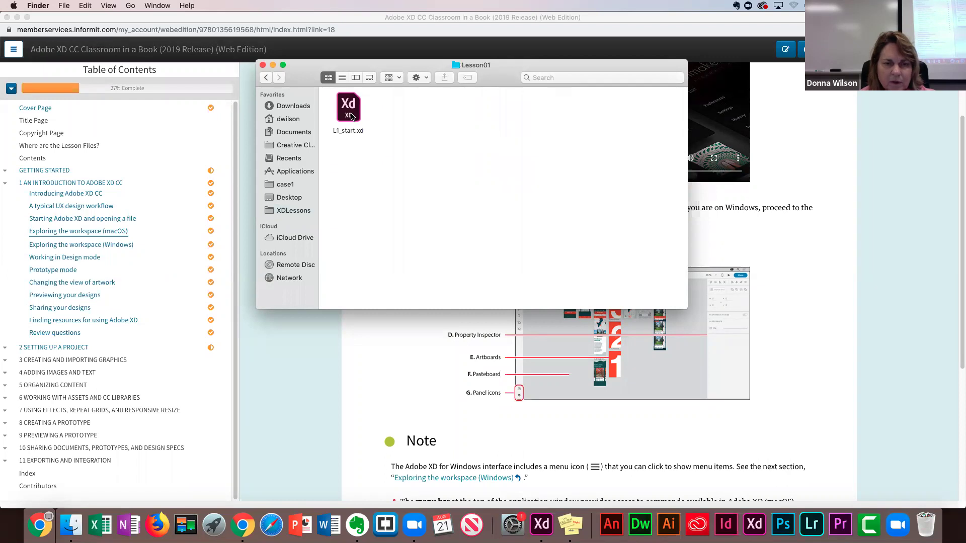
double_click(351, 117)
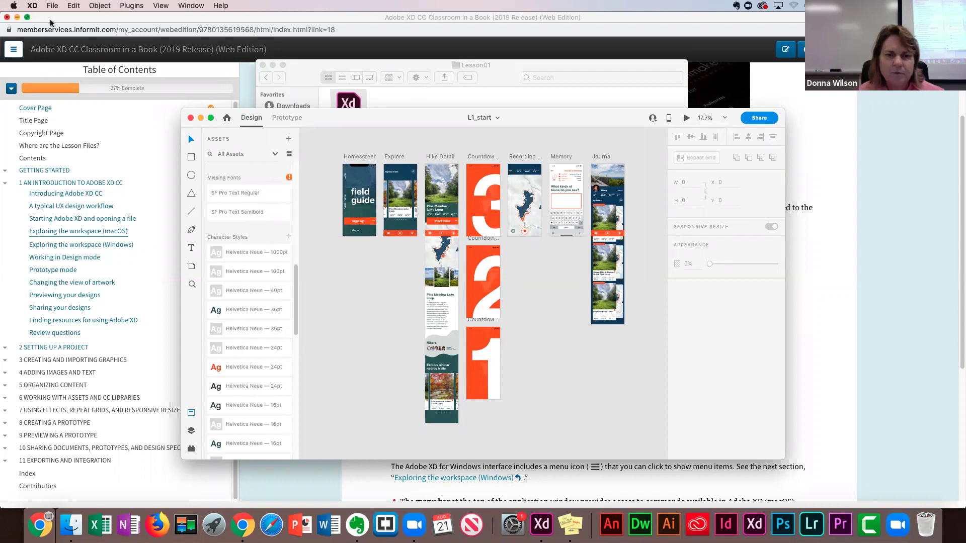
Close the Lesson01 Finder window and reposition the L1_start window over the web edition so the whole document window is in view.
left_click_drag(433, 121, 508, 102)
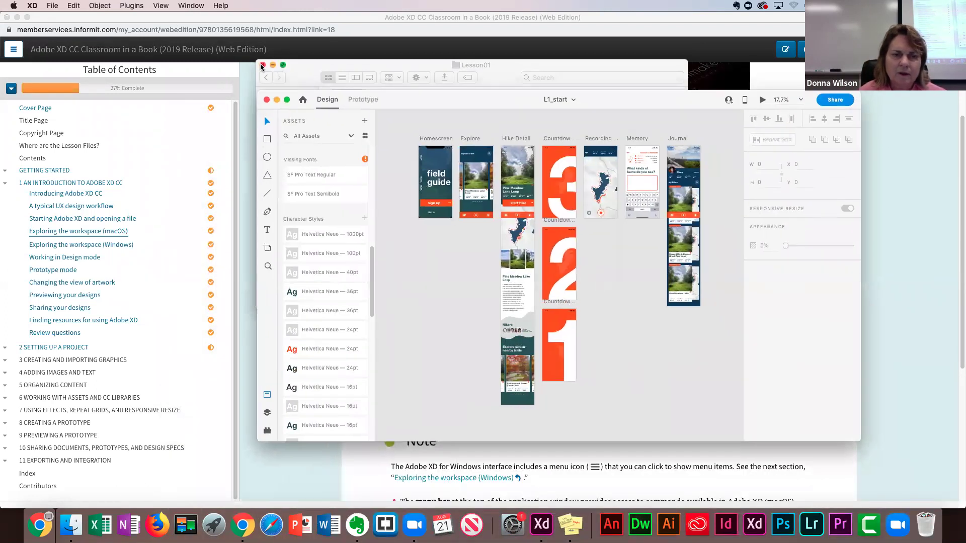
left_click(263, 65)
left_click_drag(607, 100, 501, 96)
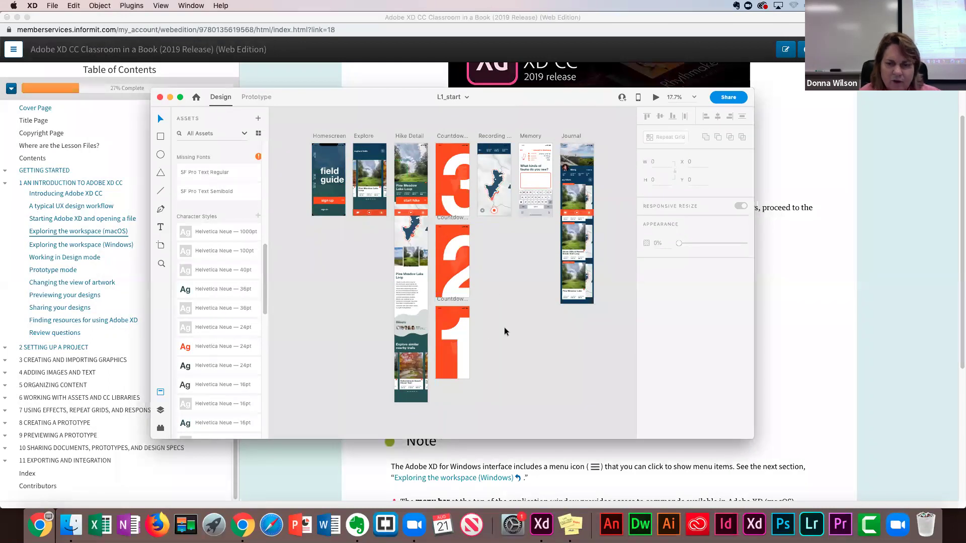
left_click_drag(184, 98, 50, 94)
left_click_drag(201, 112, 517, 314)
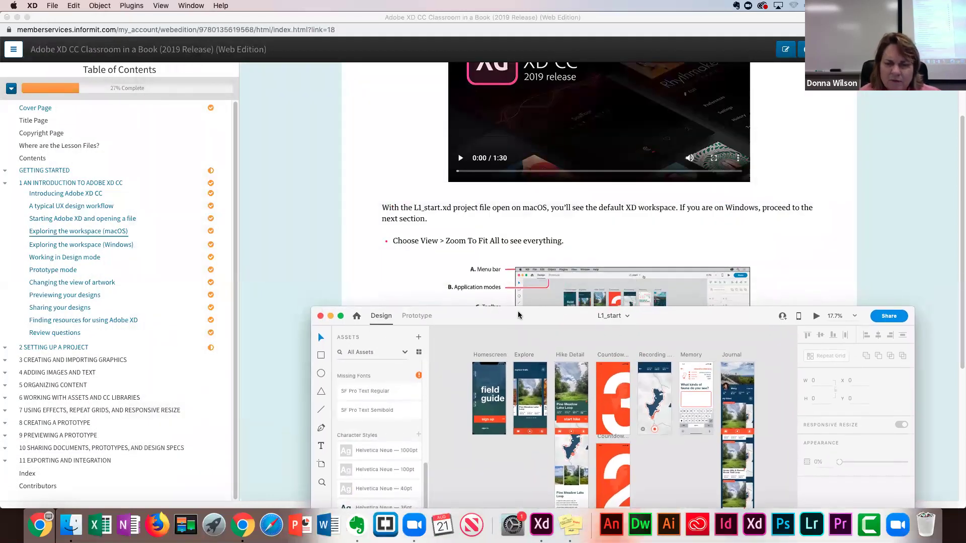
left_click_drag(517, 315, 738, 62)
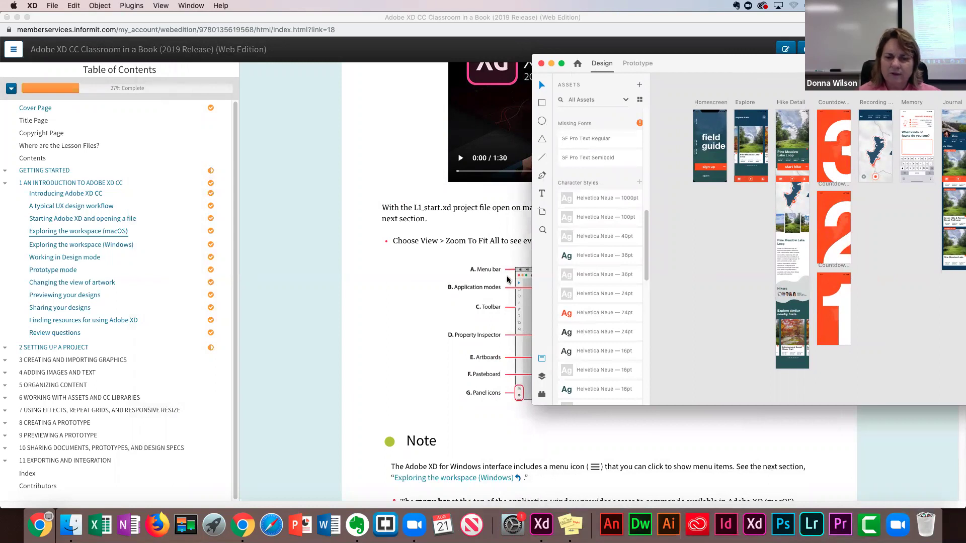
left_click_drag(677, 66, 490, 59)
left_click_drag(415, 71, 200, 108)
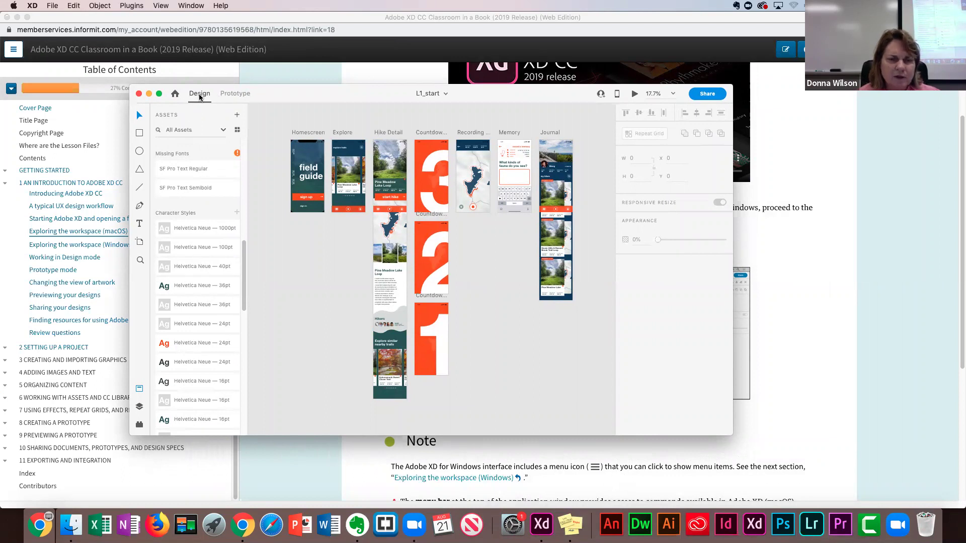
Switch L1_start to Prototype mode, preview the sign up link from the home screen, view the recording options, and close the preview.
left_click(233, 96)
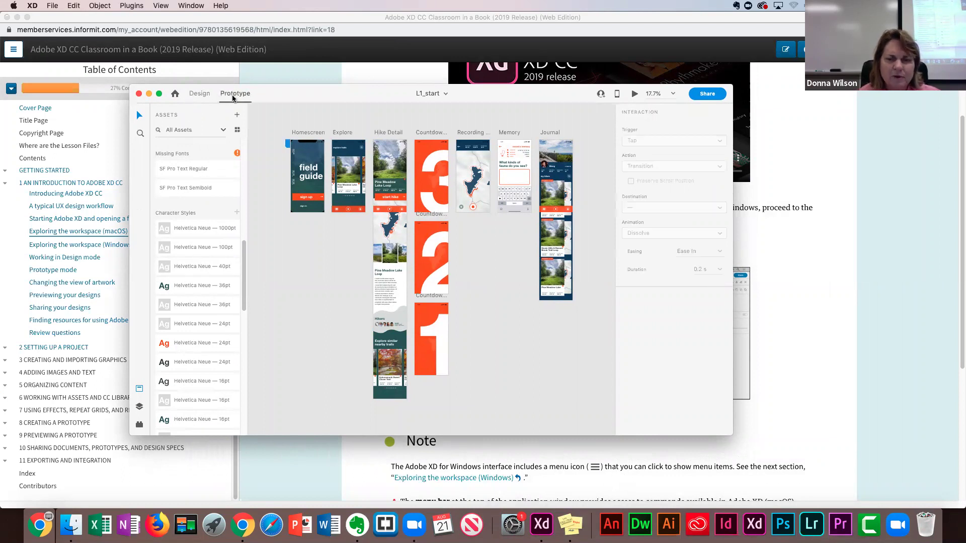
left_click(635, 95)
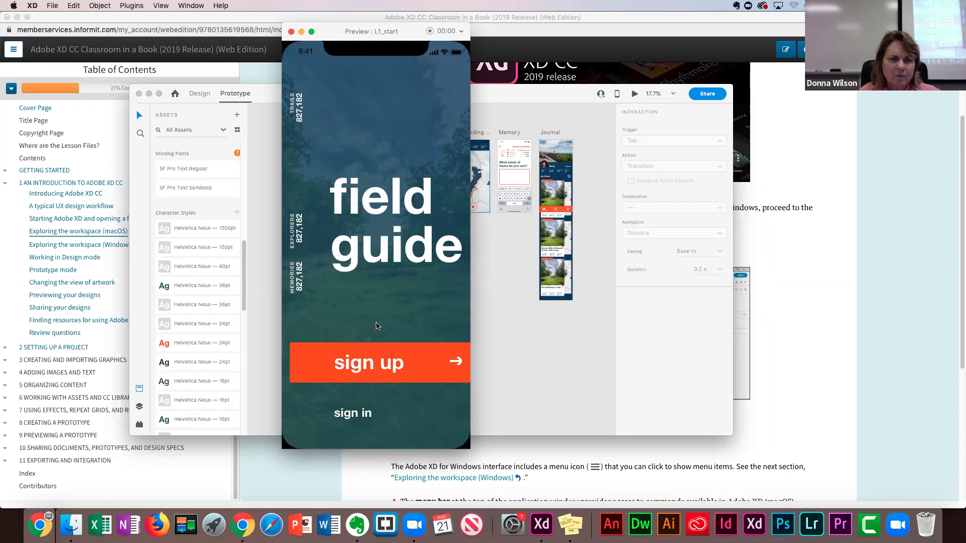
left_click(389, 365)
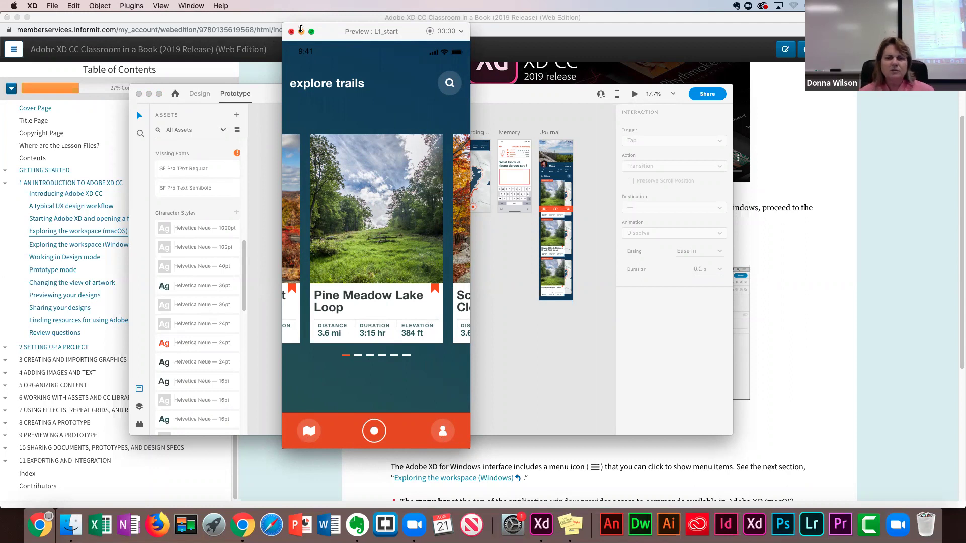
left_click(461, 31)
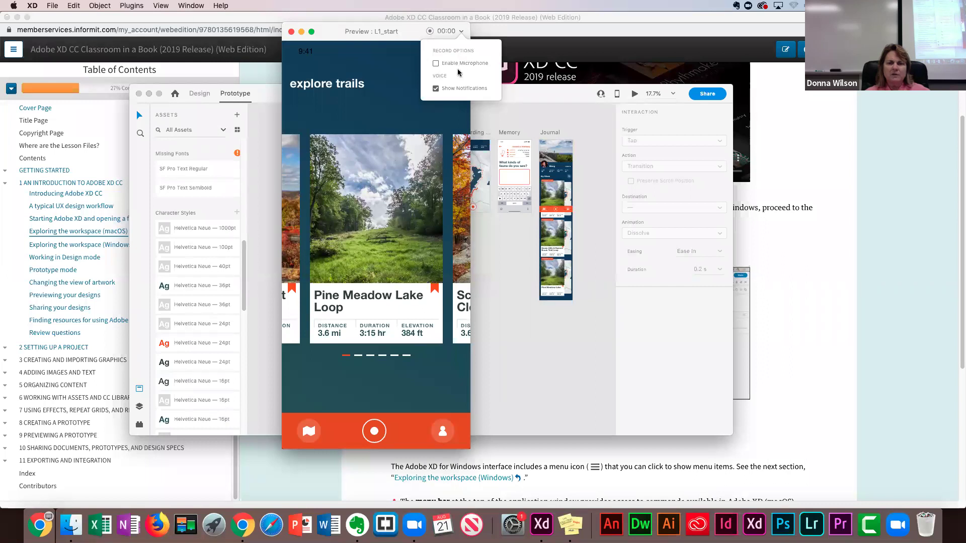
left_click(291, 32)
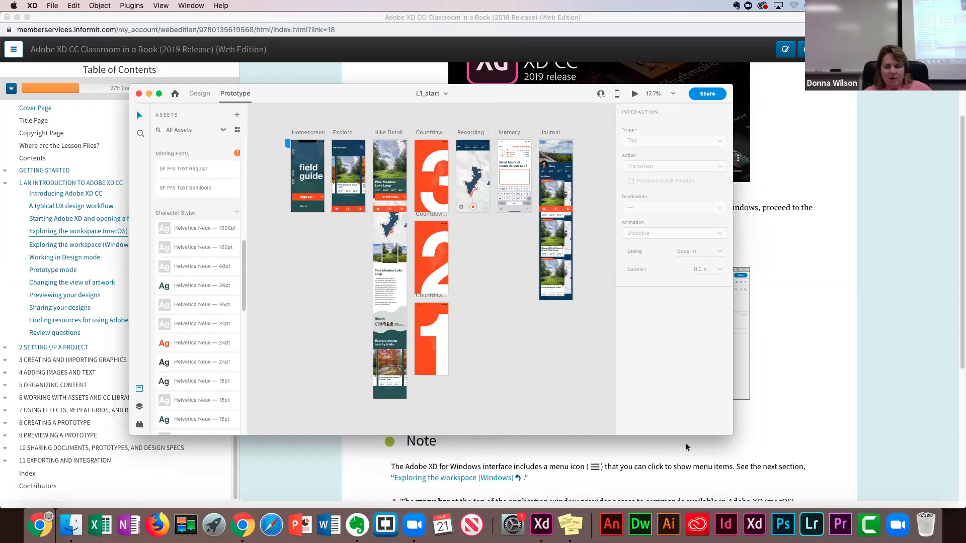
Return to the web edition and read the lettered descriptions of the XD workspace parts below the diagram.
left_click(699, 456)
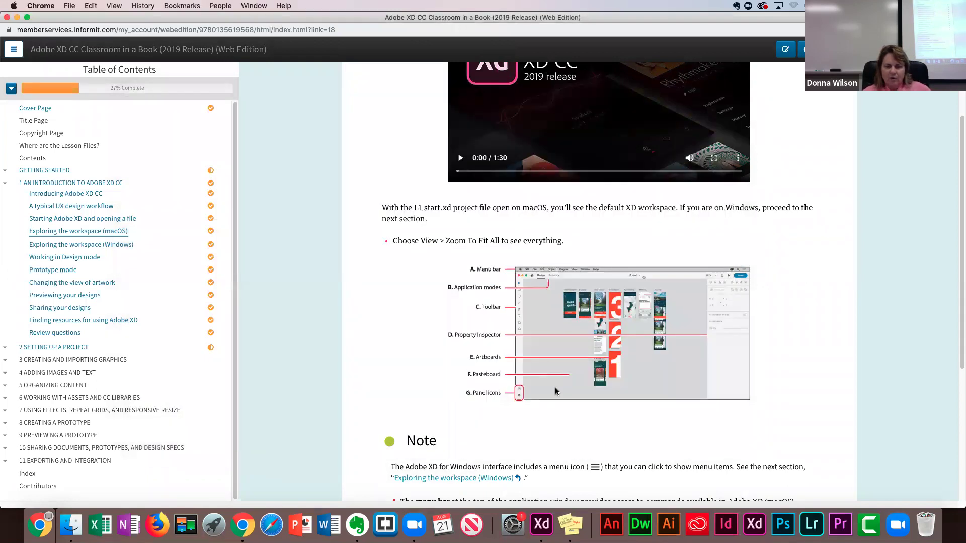
scroll(555, 391, "down", 5)
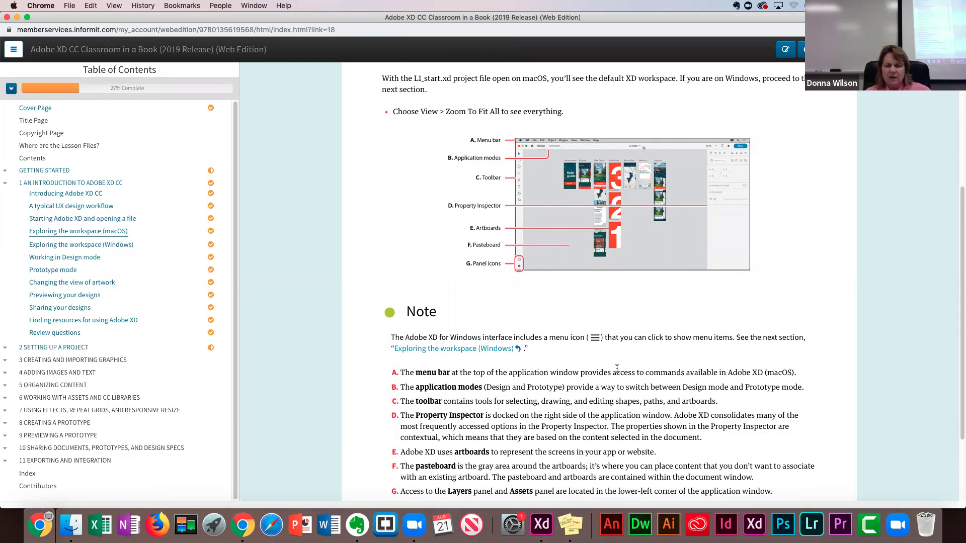
scroll(618, 371, "down", 2)
scroll(618, 373, "down", 3)
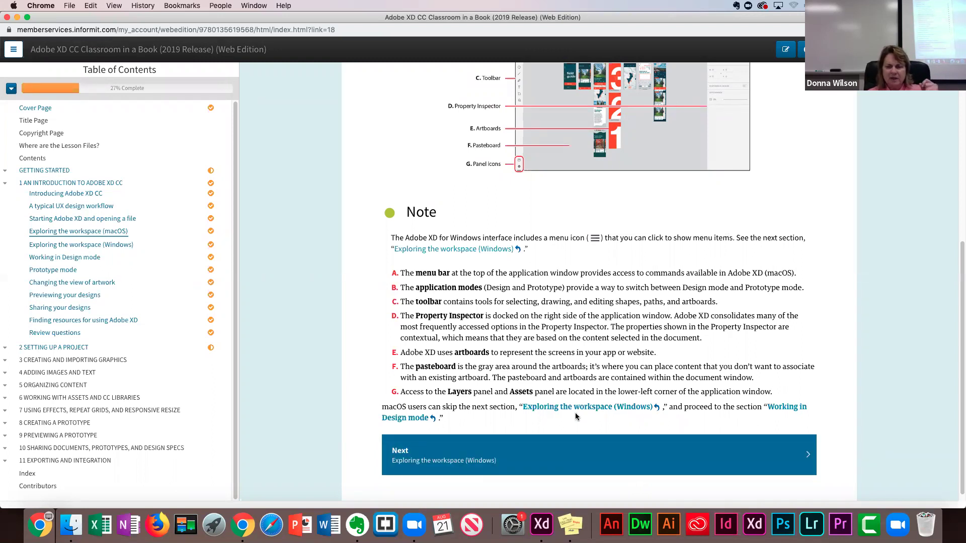
Switch to Adobe XD and show the Layers list of L1_start's artboards, checking it against the web edition's panel descriptions.
left_click(539, 524)
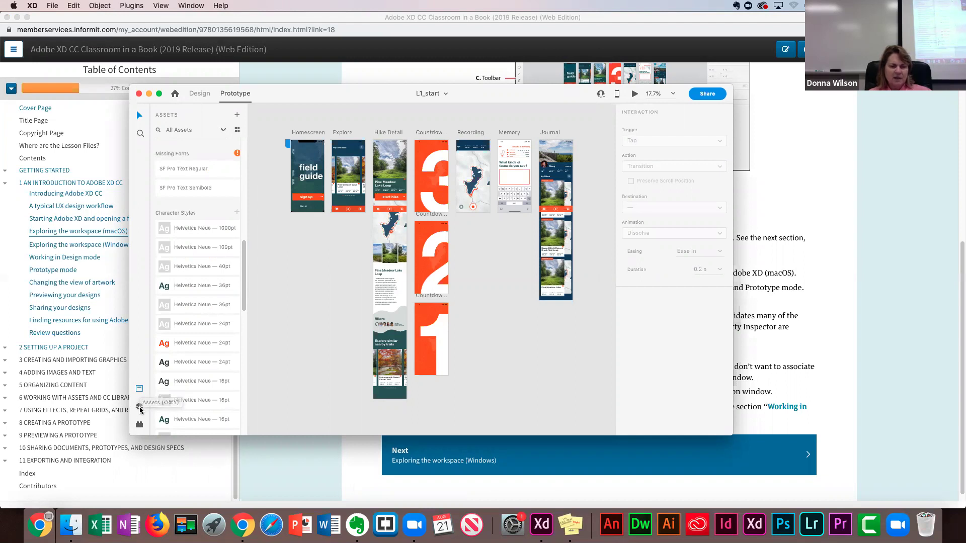
left_click(140, 407)
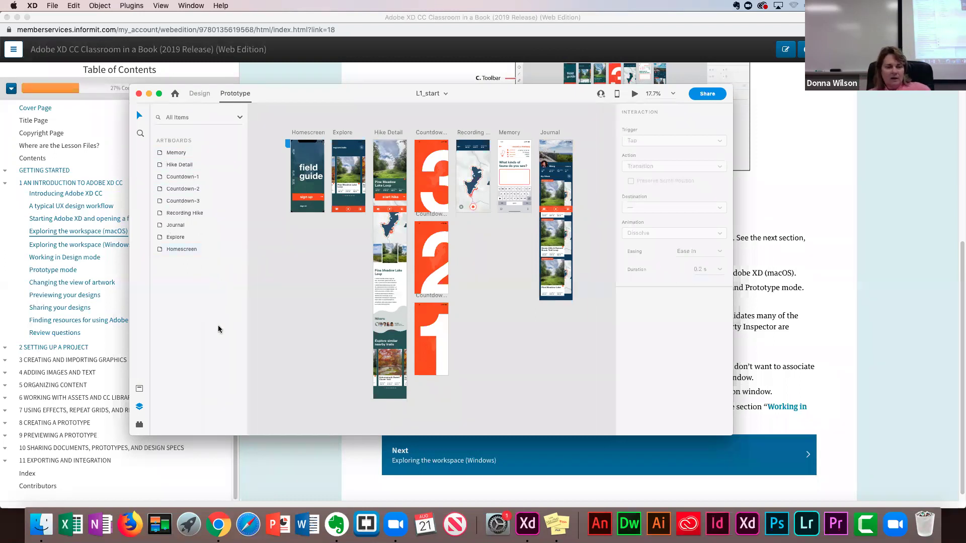
left_click(317, 460)
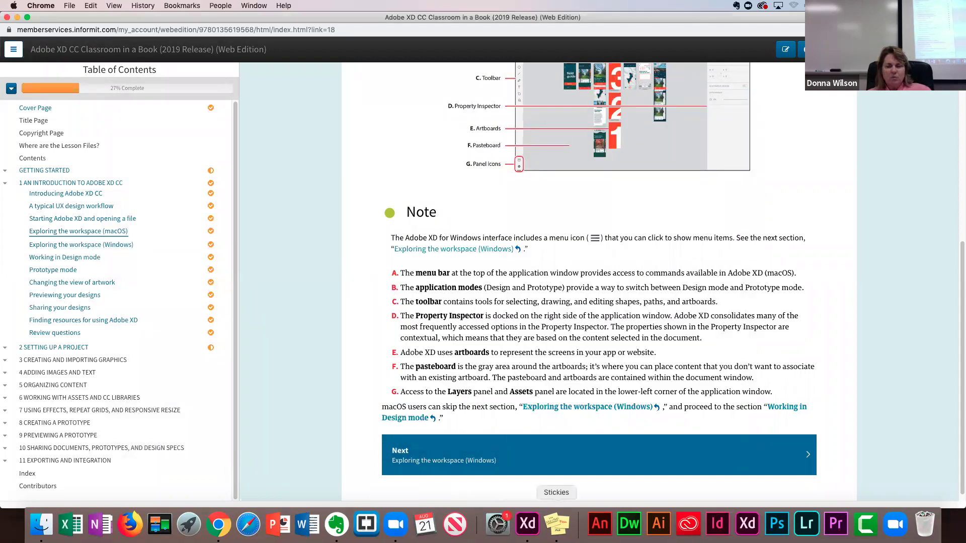
left_click(526, 524)
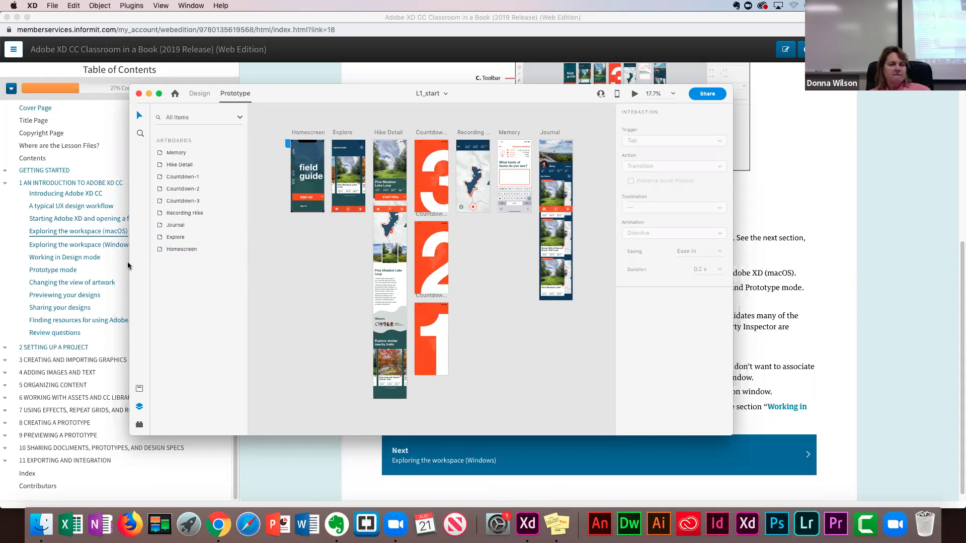
Go back over the web edition's macOS workspace page, from the Zoom To Fit All instruction and diagram to the lettered descriptions.
left_click(111, 274)
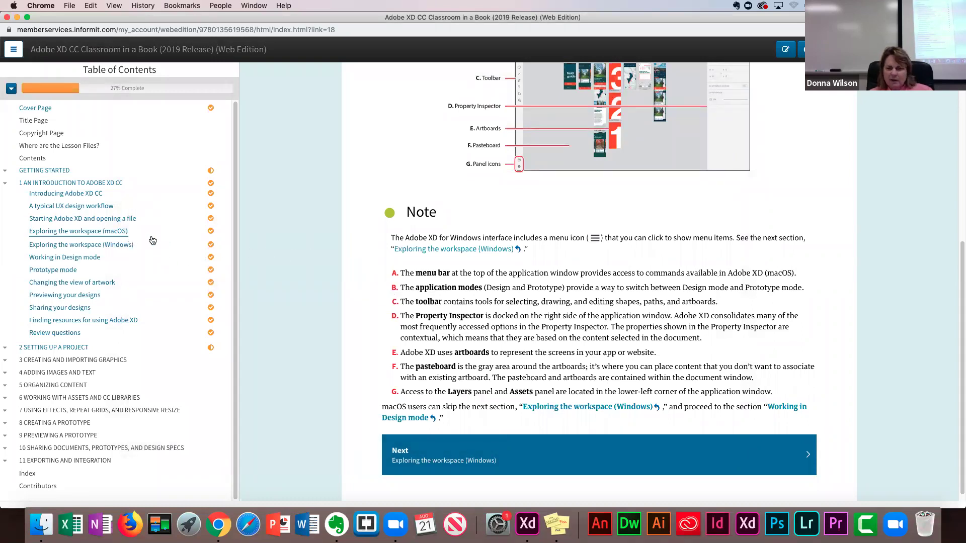
scroll(510, 285, "down", 1)
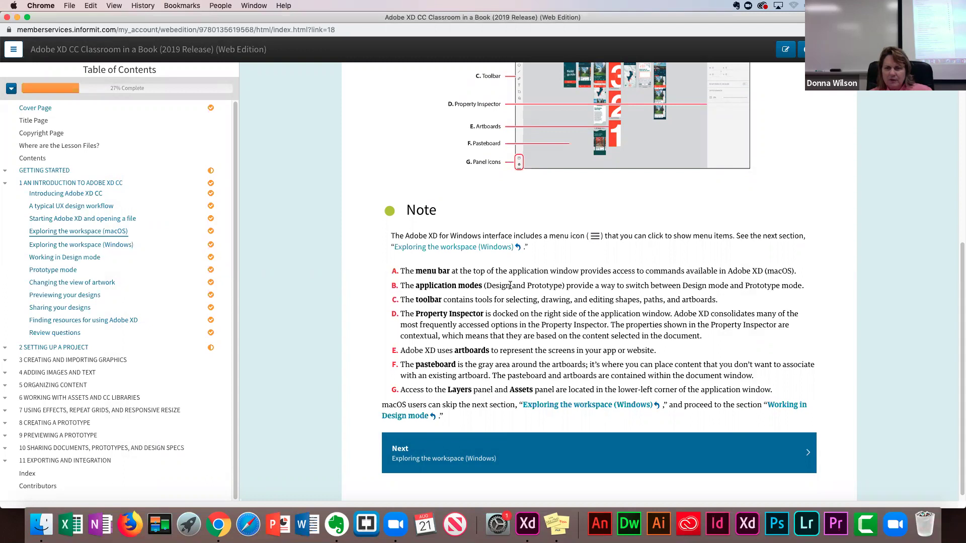
scroll(510, 285, "up", 10)
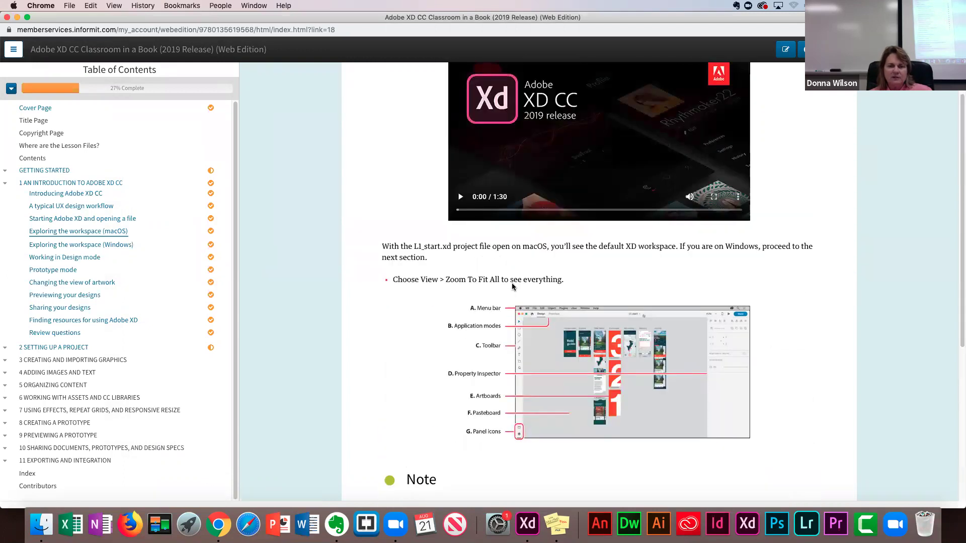
scroll(512, 285, "down", 9)
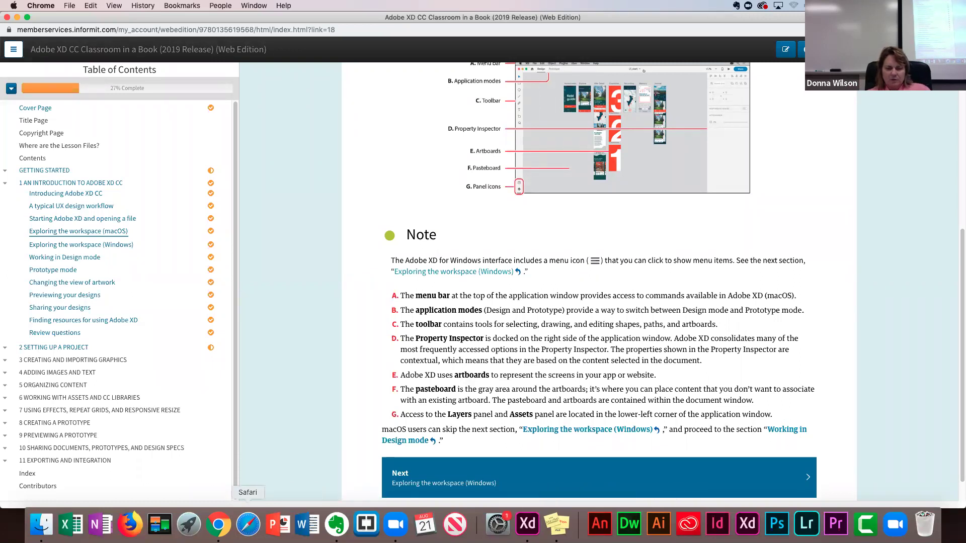
left_click(218, 527)
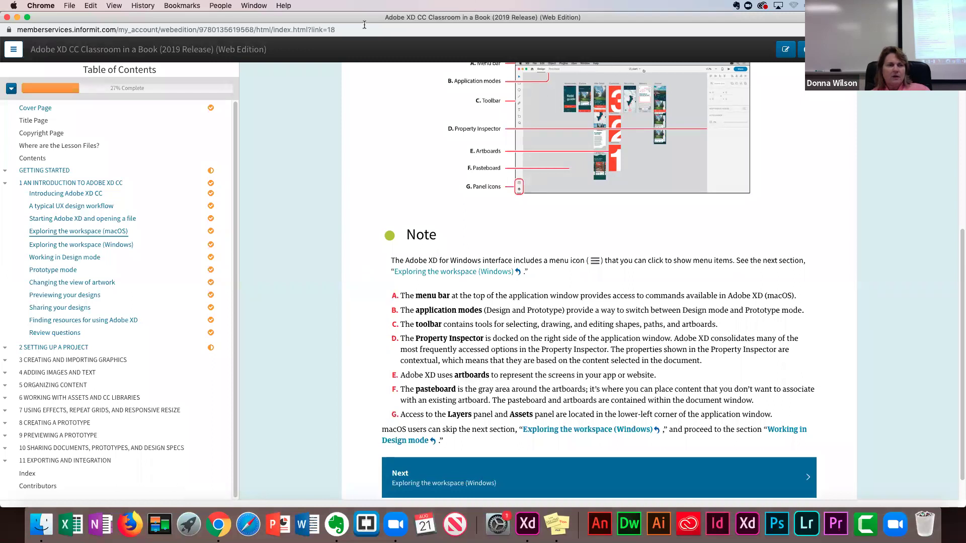